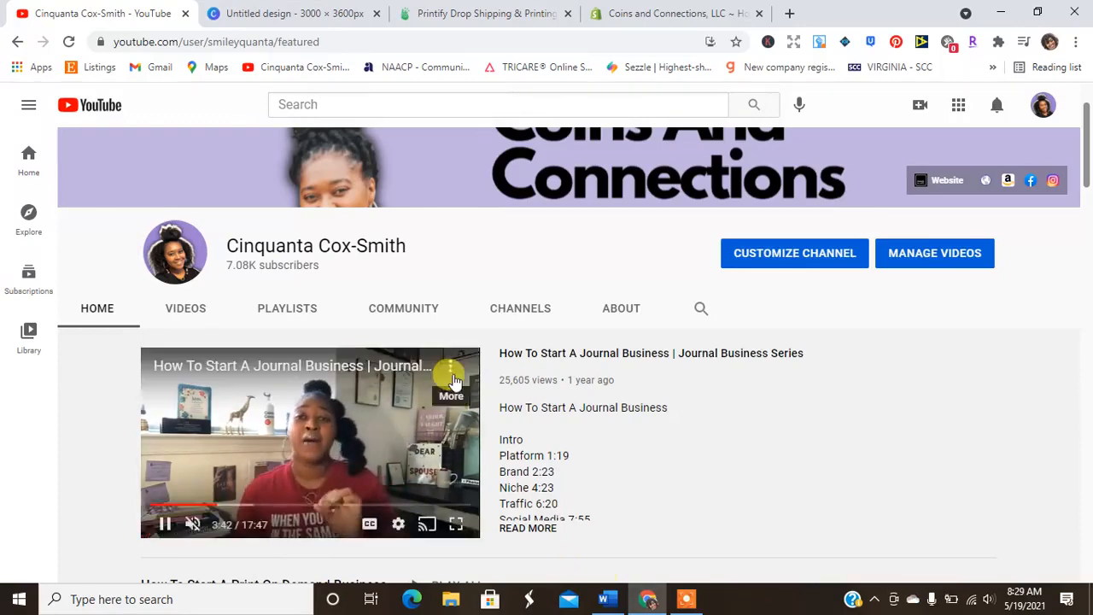
Switch to the blank Canva design, add the black script "Coins" logo from the uploads, and enlarge it across the page's upper half
click(288, 15)
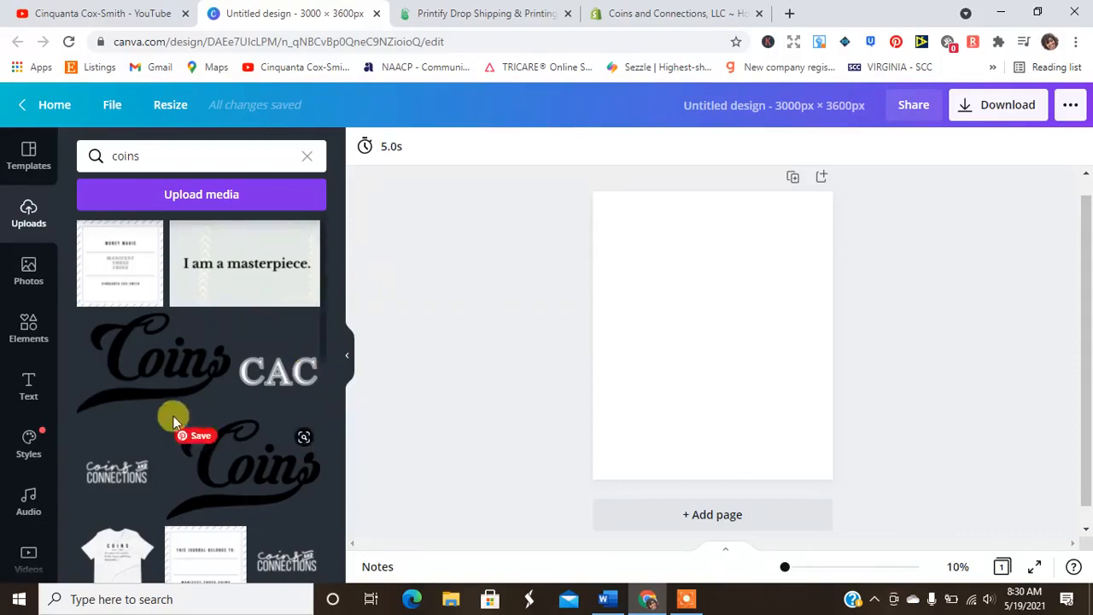
click(152, 389)
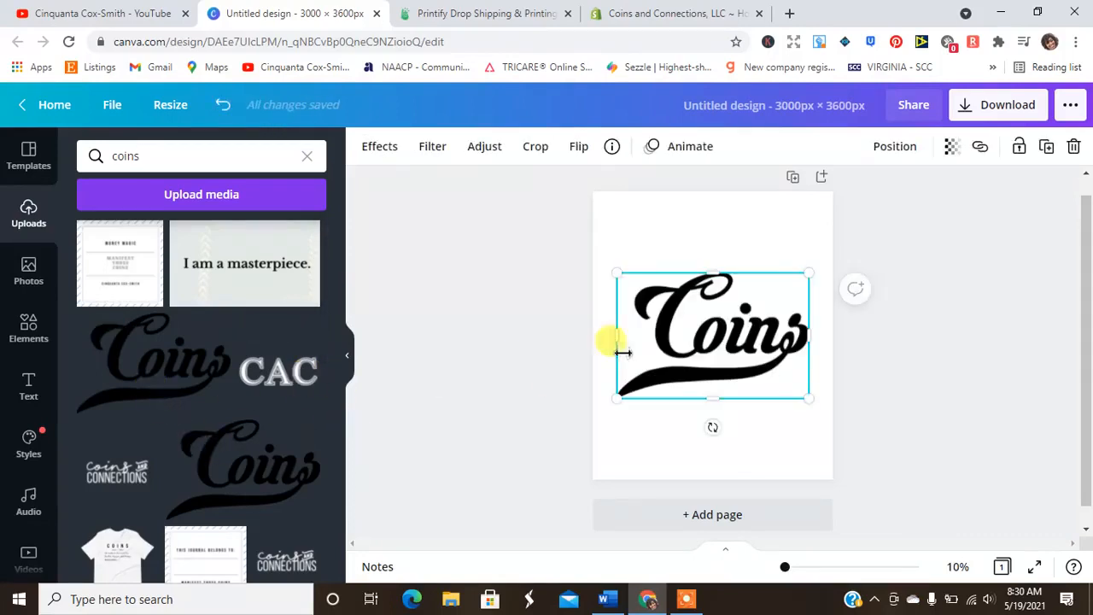
drag(712, 347, 710, 289)
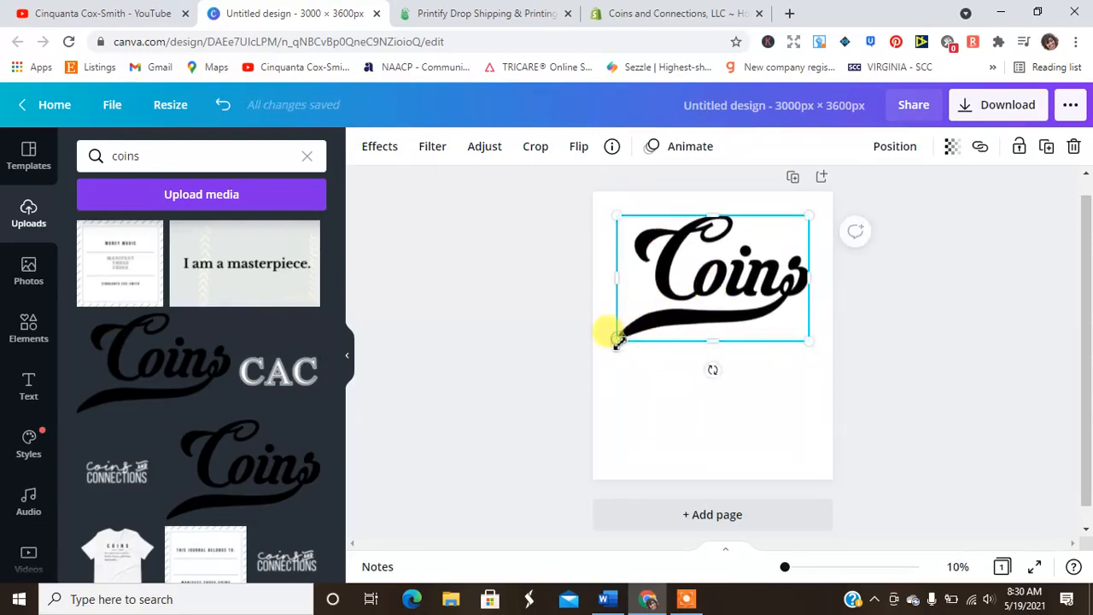
drag(611, 334, 605, 349)
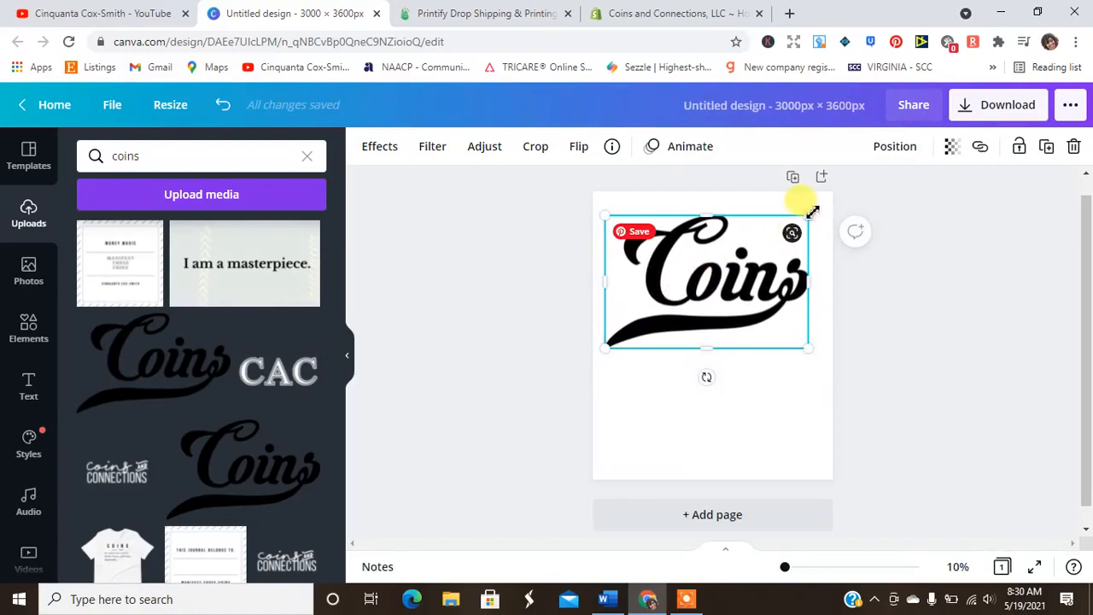
drag(808, 216, 821, 215)
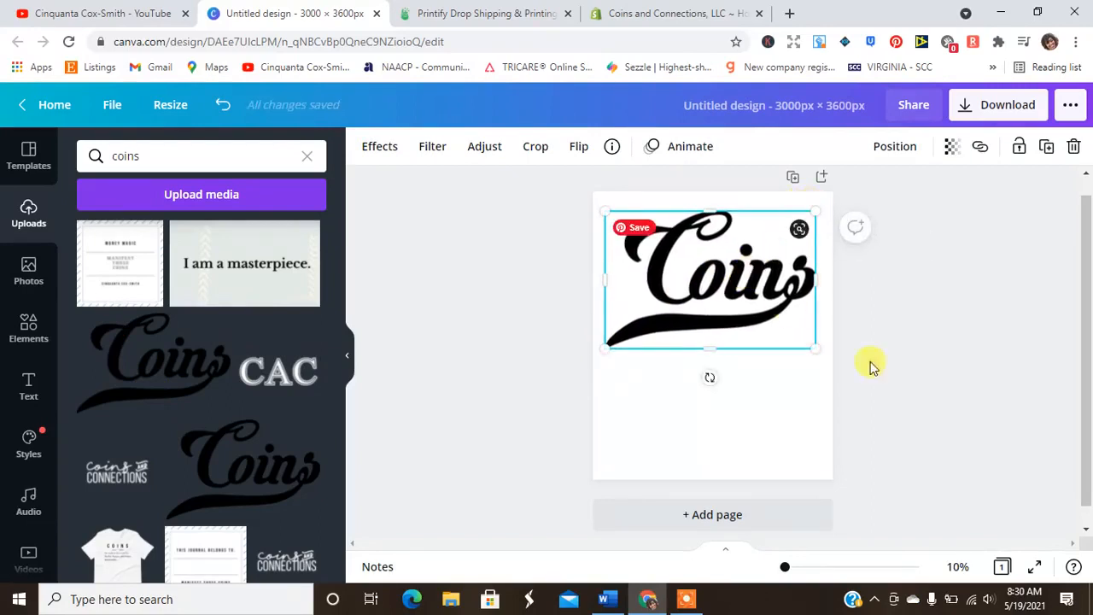
click(925, 369)
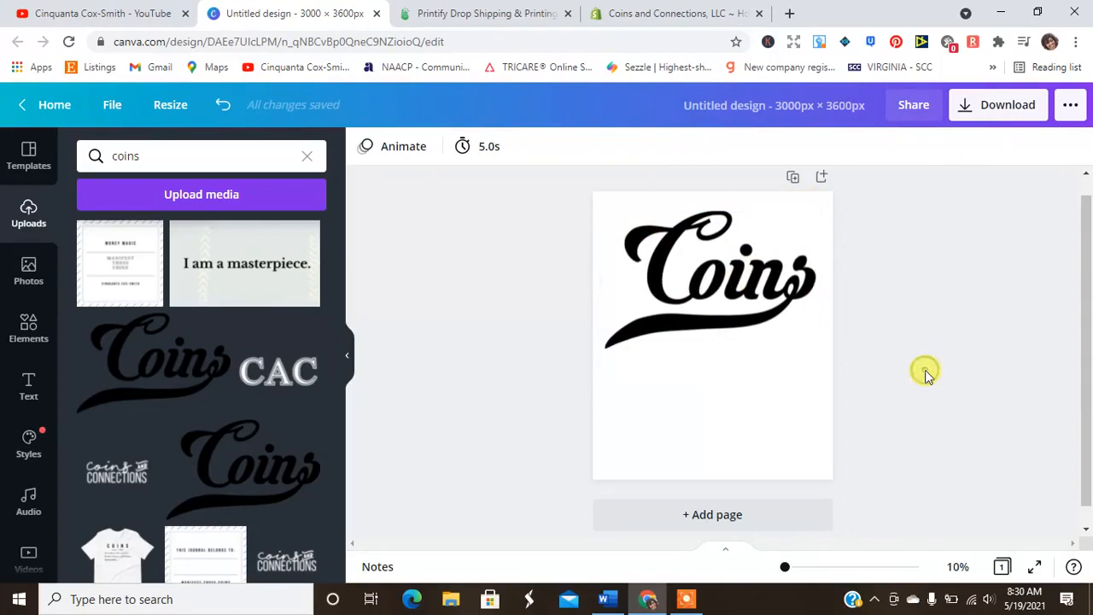
Rename the design as Coins
click(736, 114)
key(BackSpace)
text(Coins)
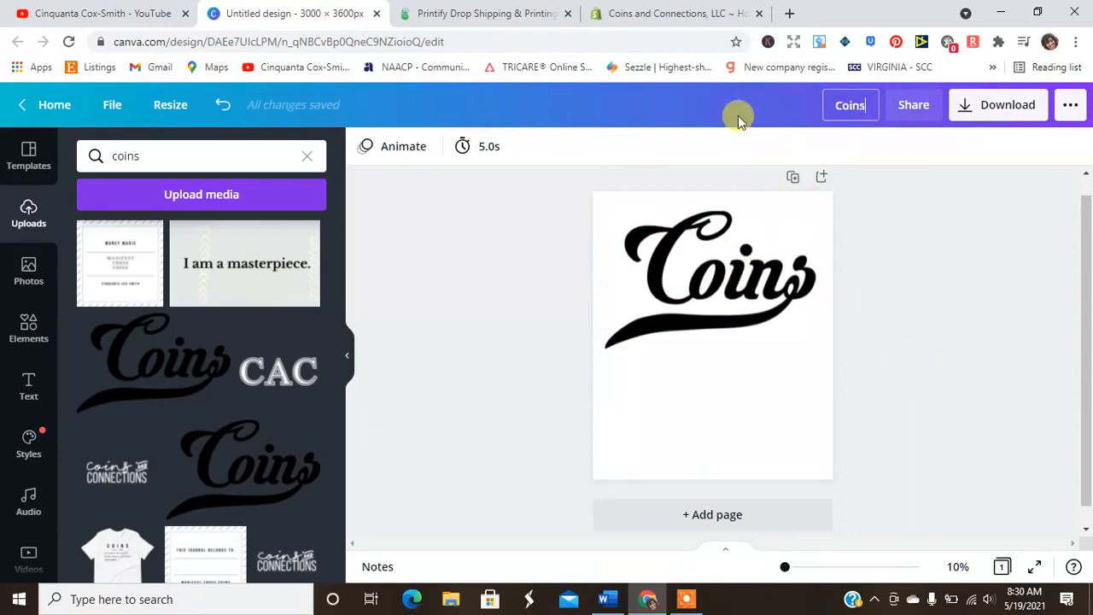
click(910, 270)
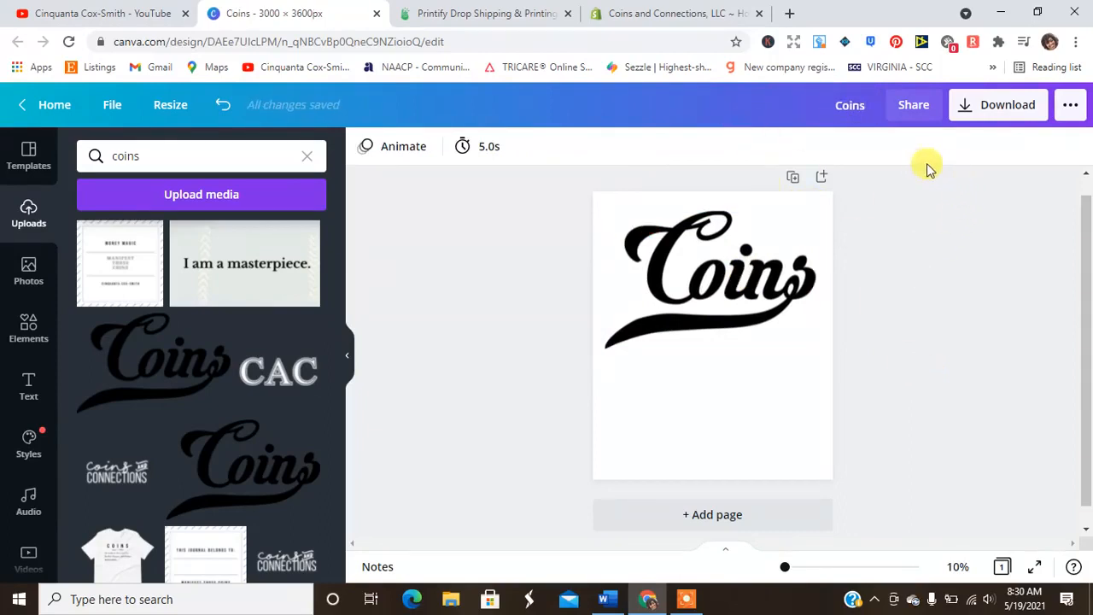
Download the design as a PNG with a transparent background
click(979, 116)
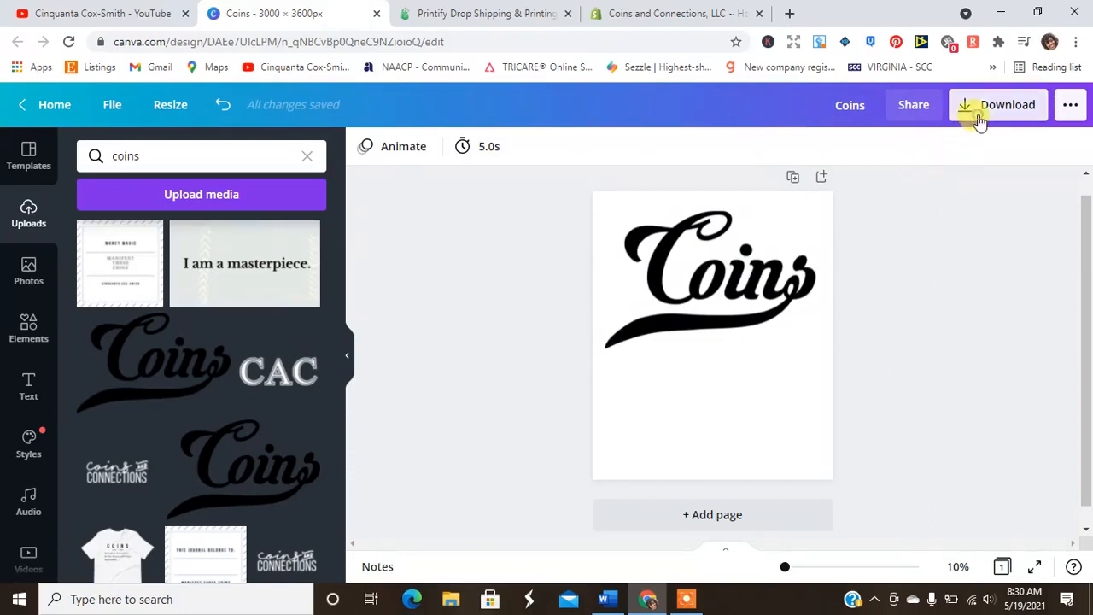
click(830, 308)
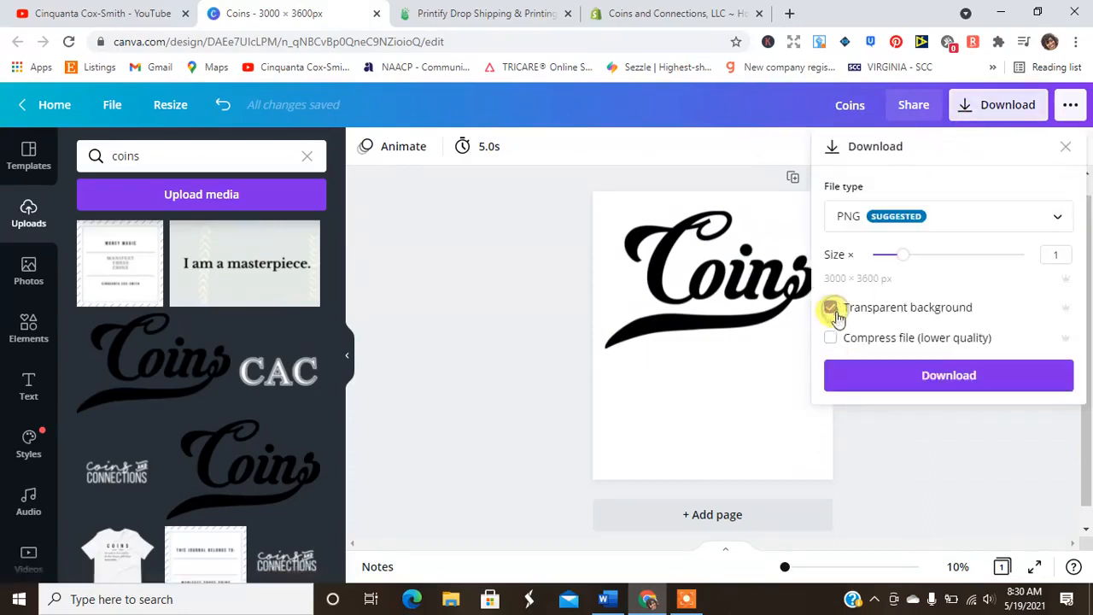
click(885, 379)
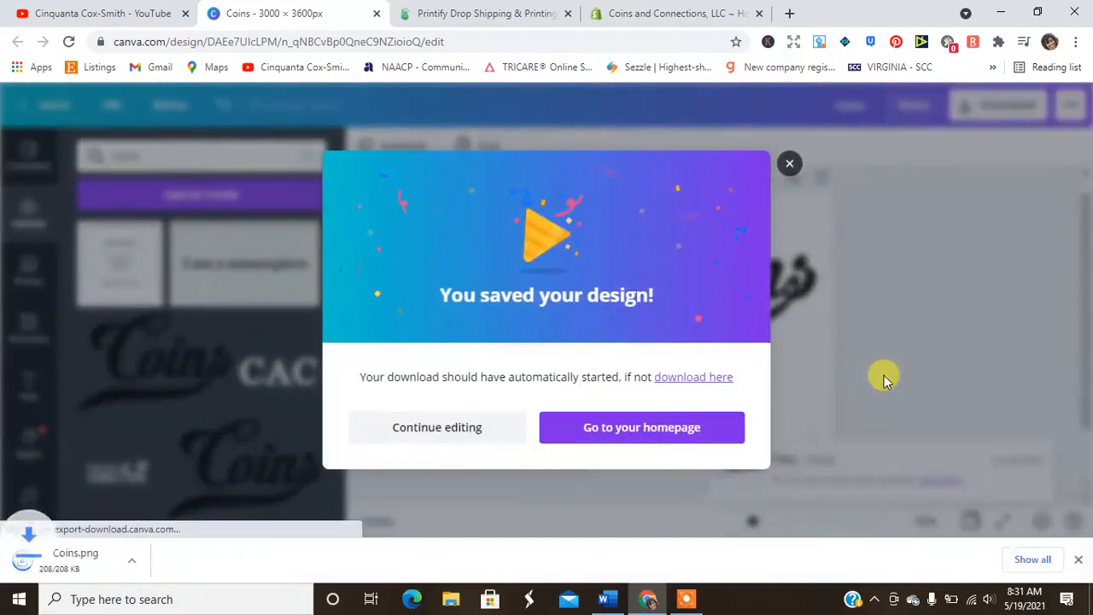
click(787, 165)
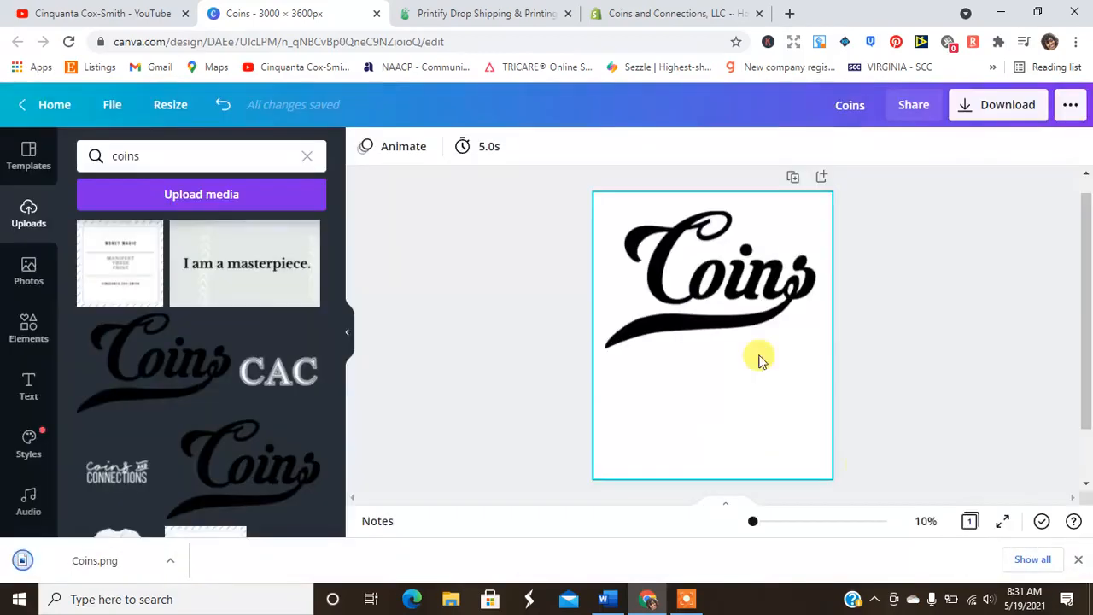
click(1077, 559)
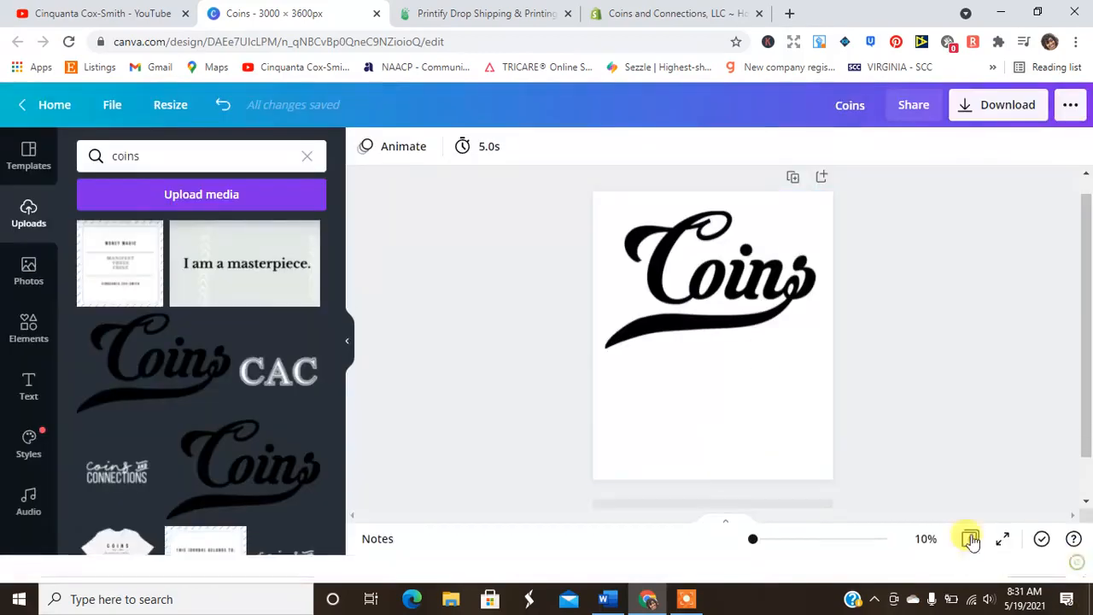
Switch to the Printify website and sign in with the account e-mail and password
click(481, 15)
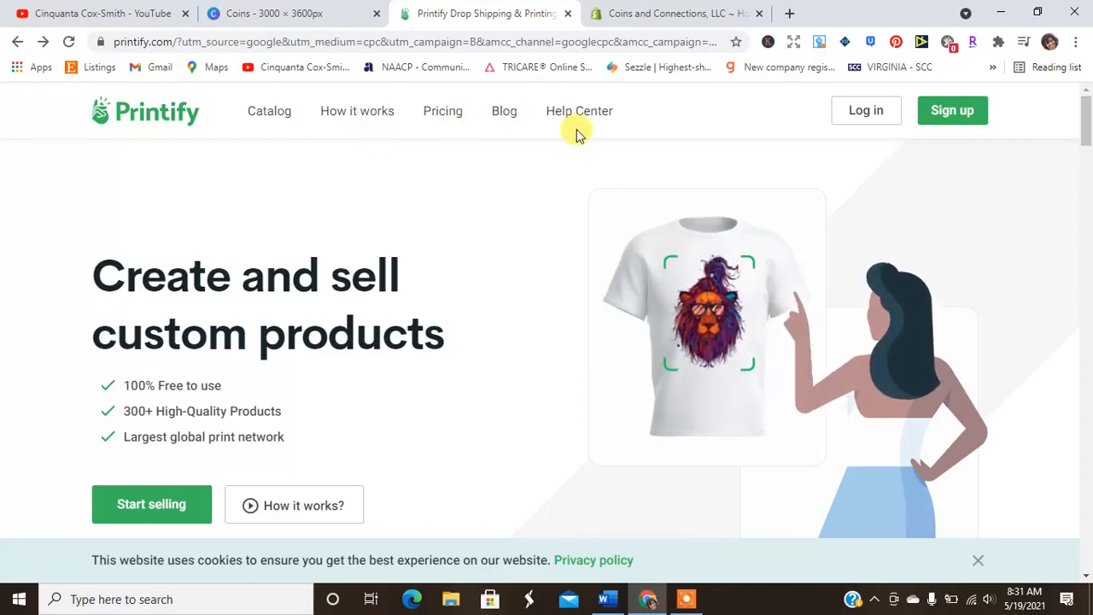
drag(1082, 128, 1085, 332)
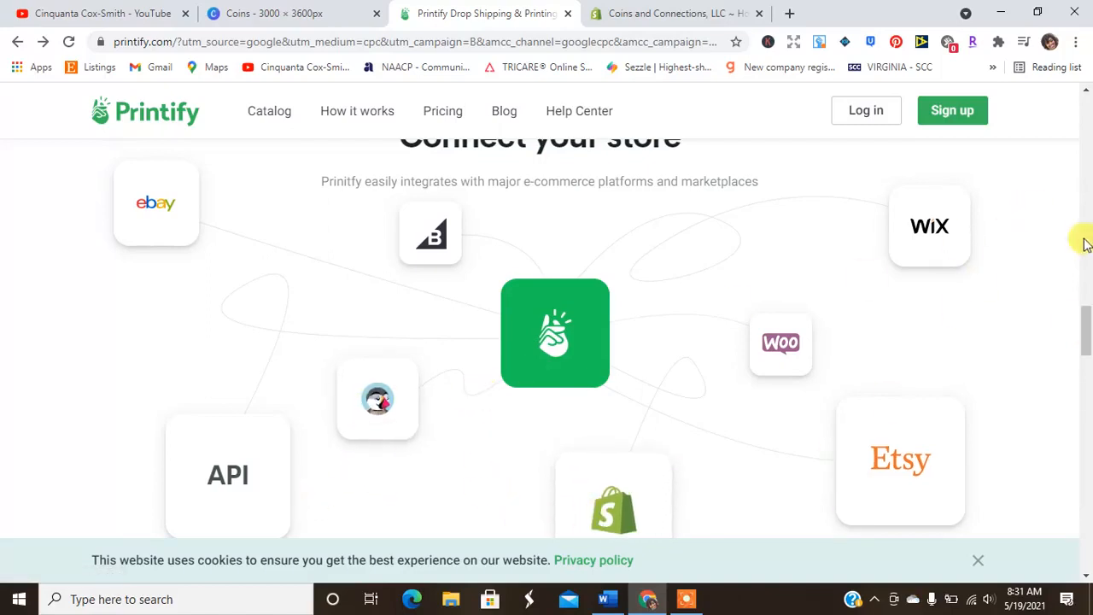
drag(1085, 325, 1086, 111)
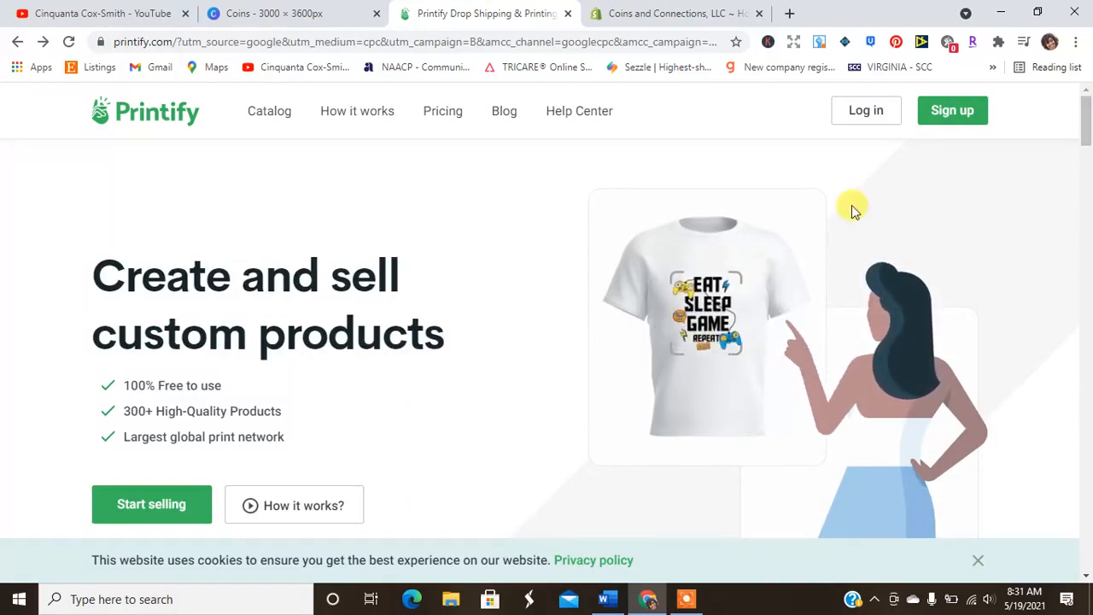
click(871, 112)
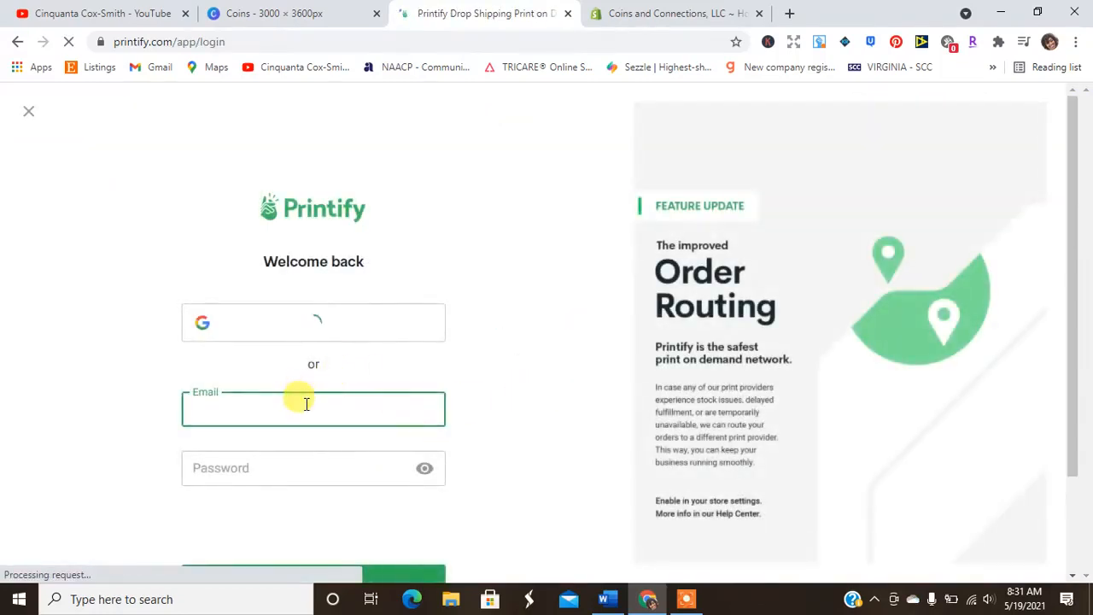
click(306, 403)
click(281, 476)
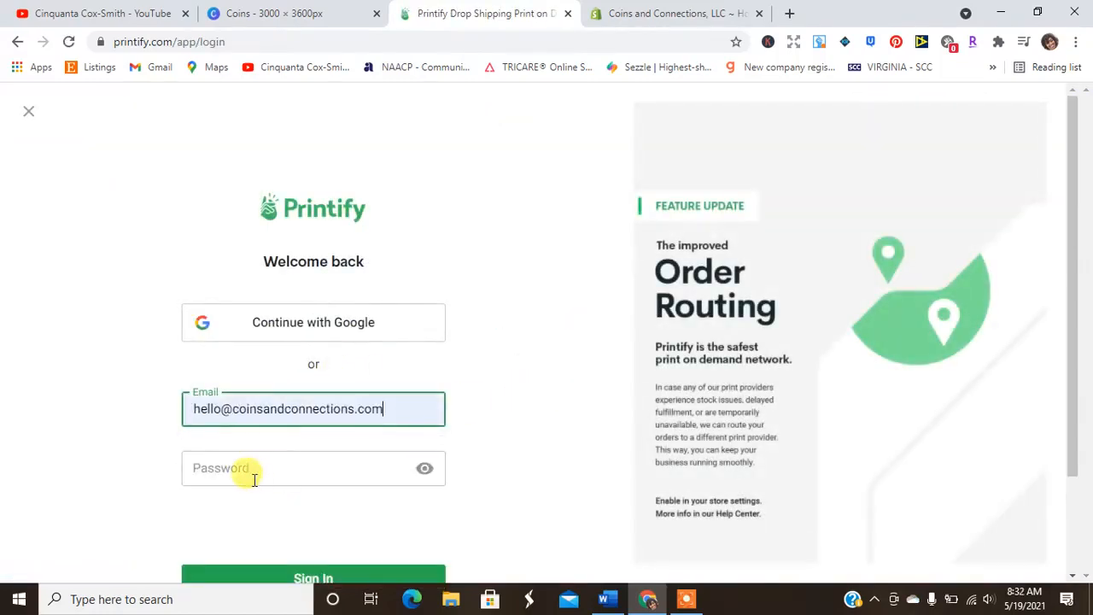
click(253, 479)
text(****)
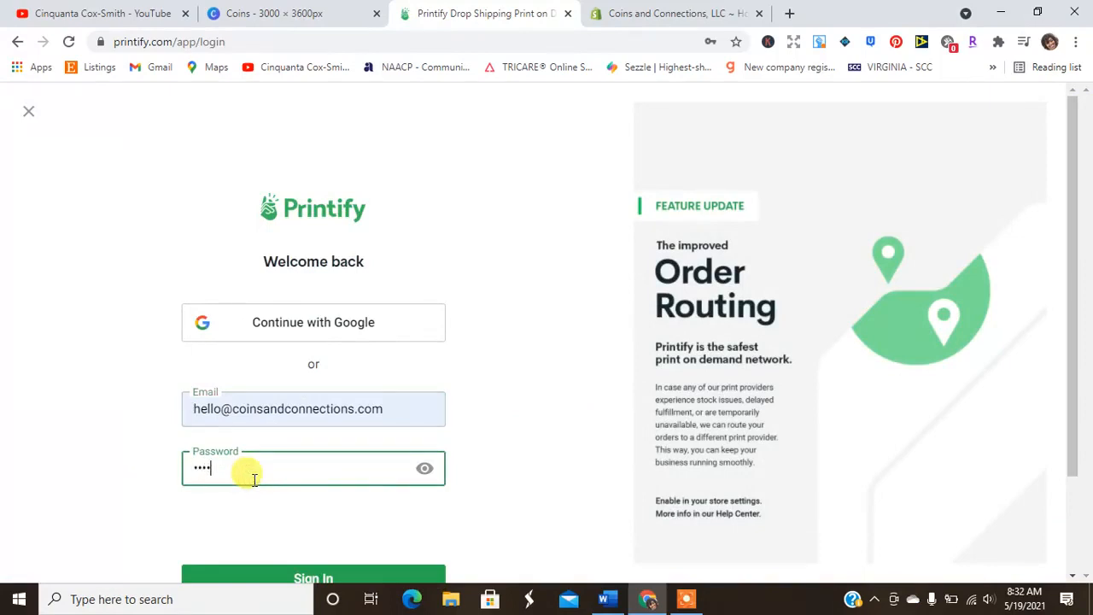
text(******)
click(245, 570)
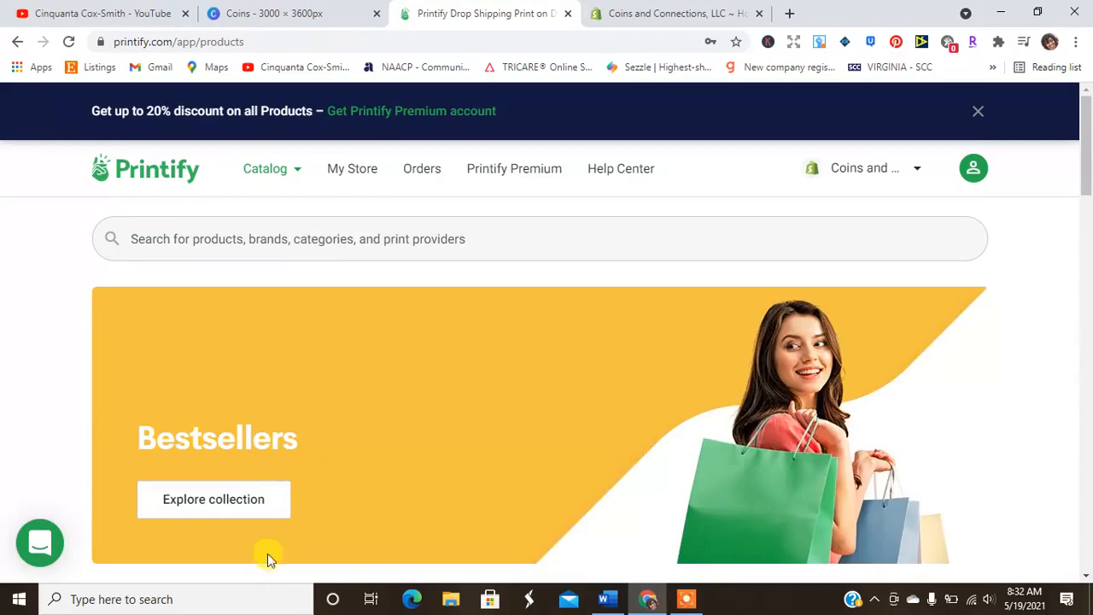
Switch to the Shopify admin and view the installed Printify - Print On Demand app alongside Printify's own site
click(629, 19)
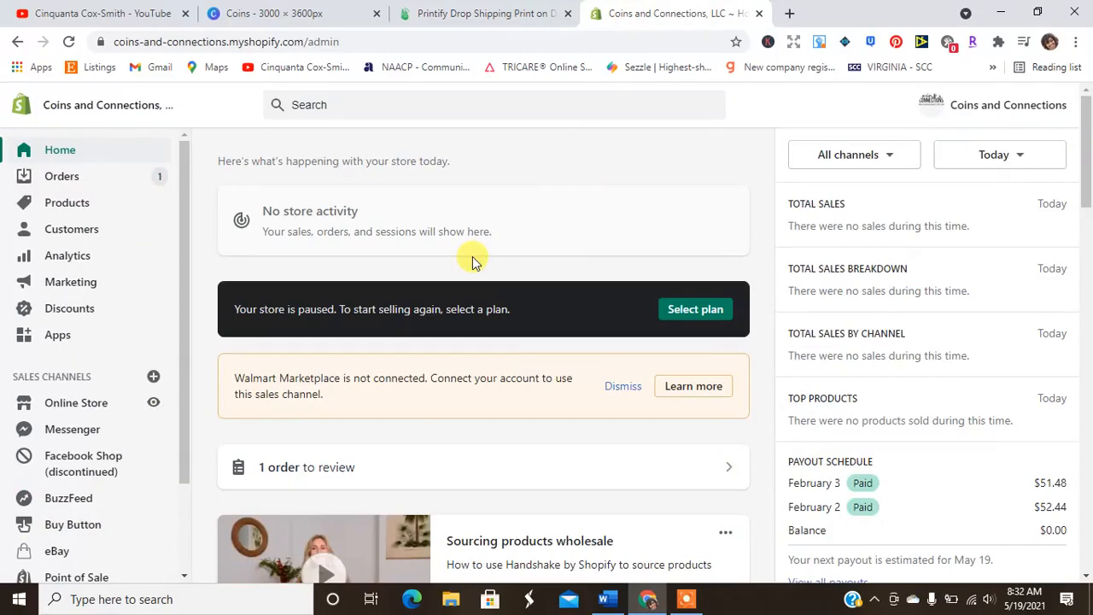
click(58, 336)
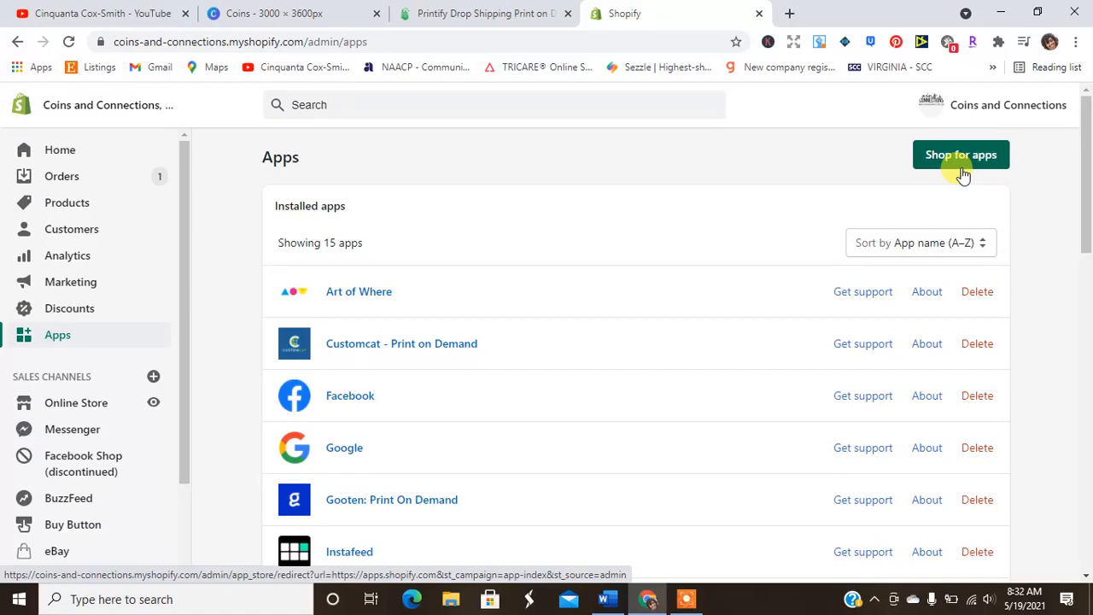
drag(1088, 178, 1088, 247)
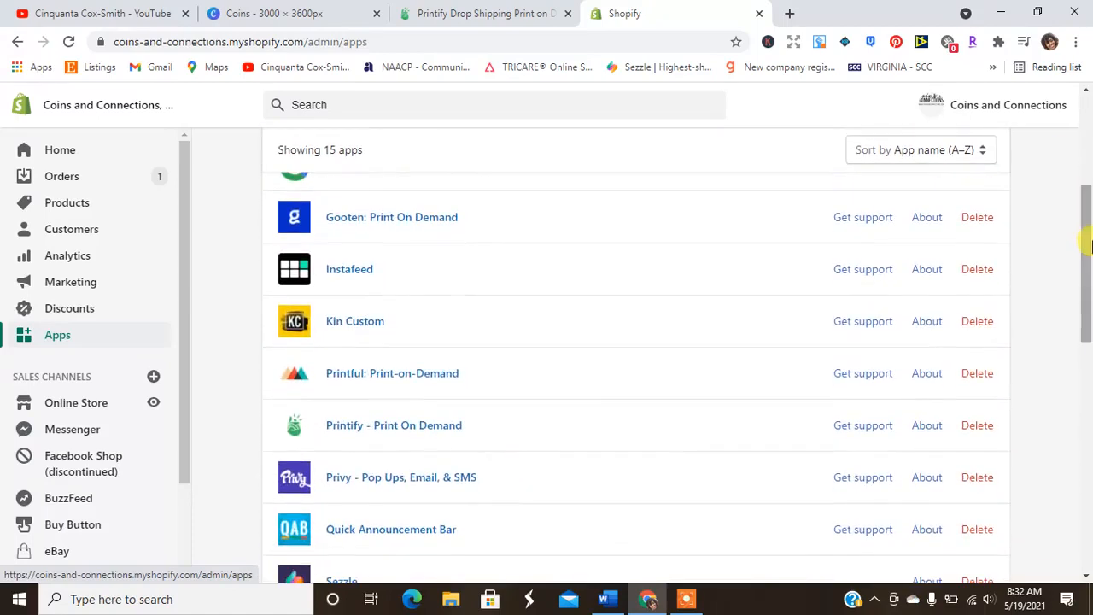
click(391, 431)
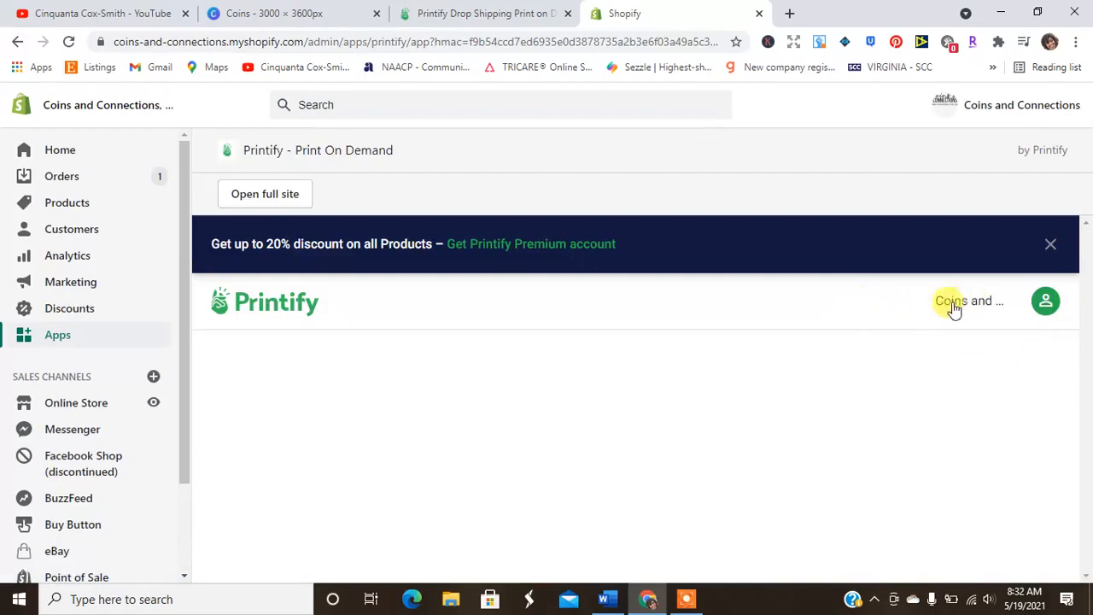
click(456, 11)
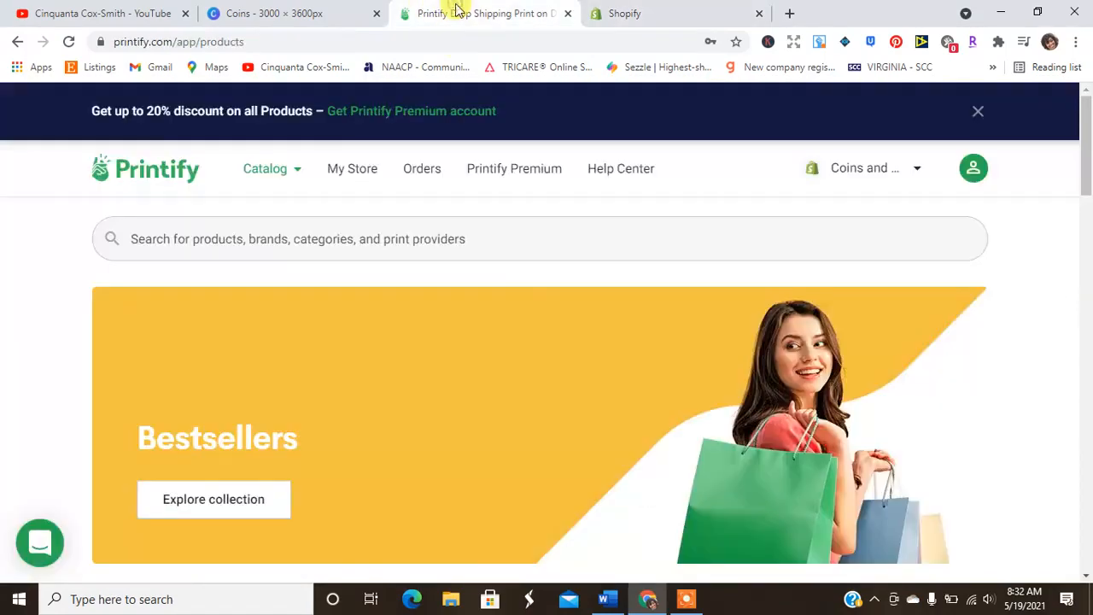
click(680, 12)
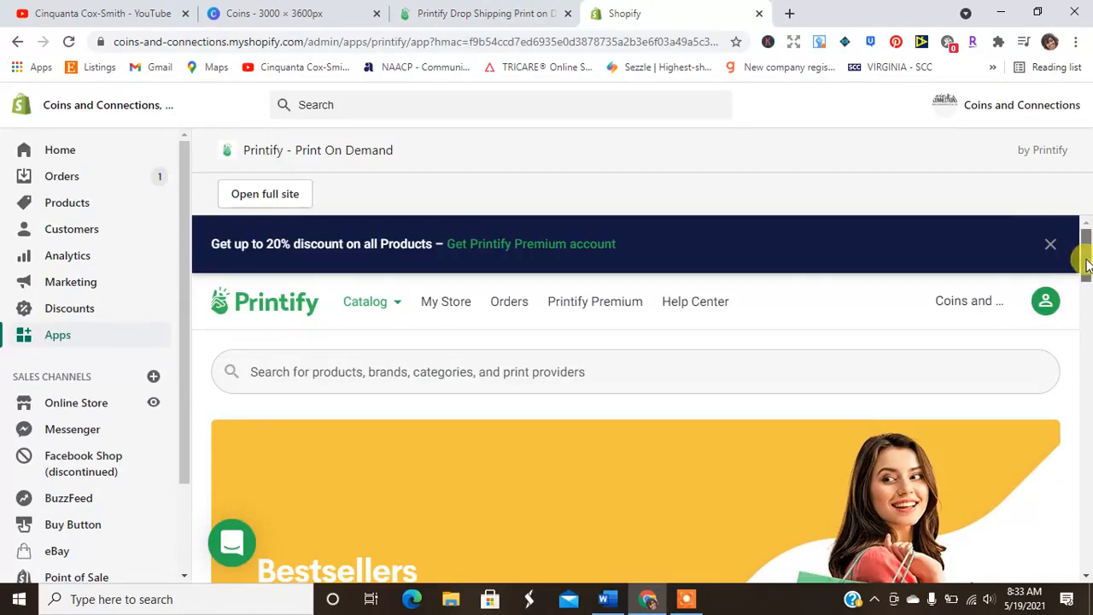
drag(1086, 265, 1087, 230)
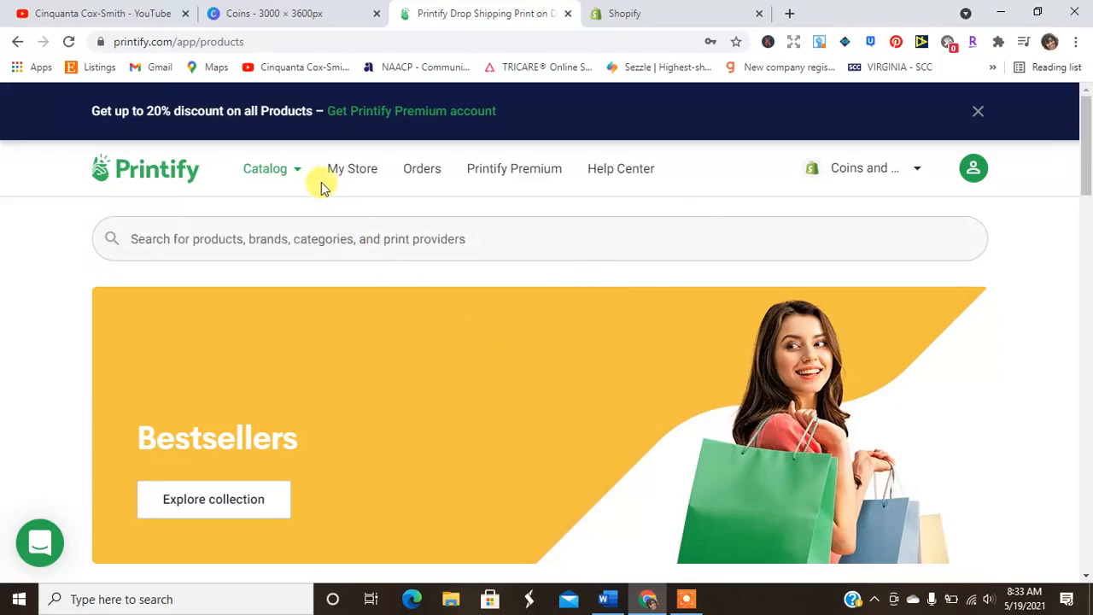
On Printify's own site, open the Women's Clothing T-shirts category of the catalog
click(285, 173)
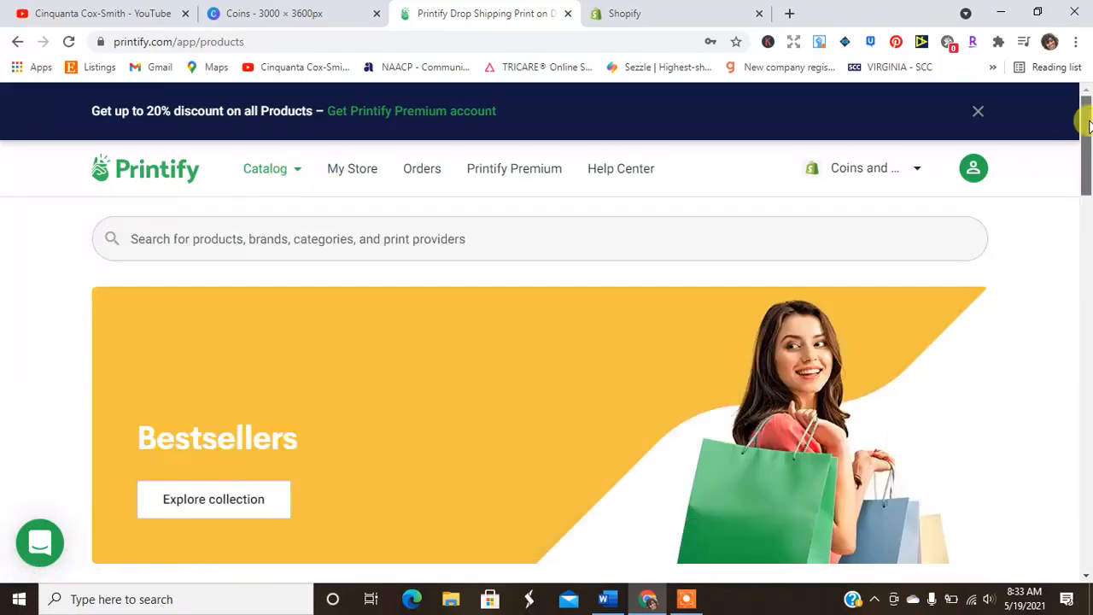
drag(1083, 117, 1085, 73)
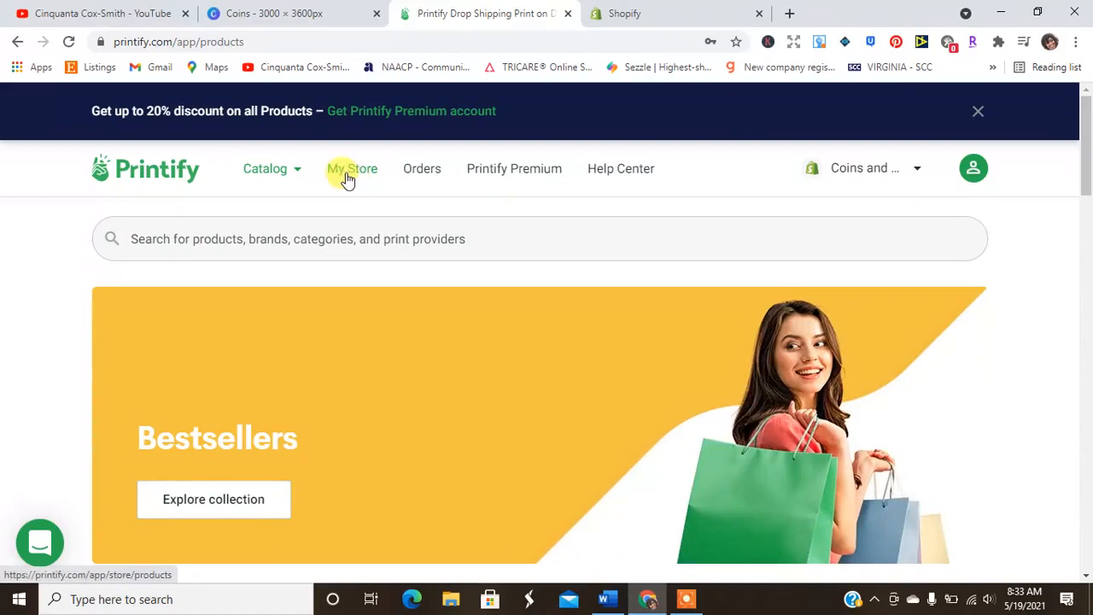
click(303, 170)
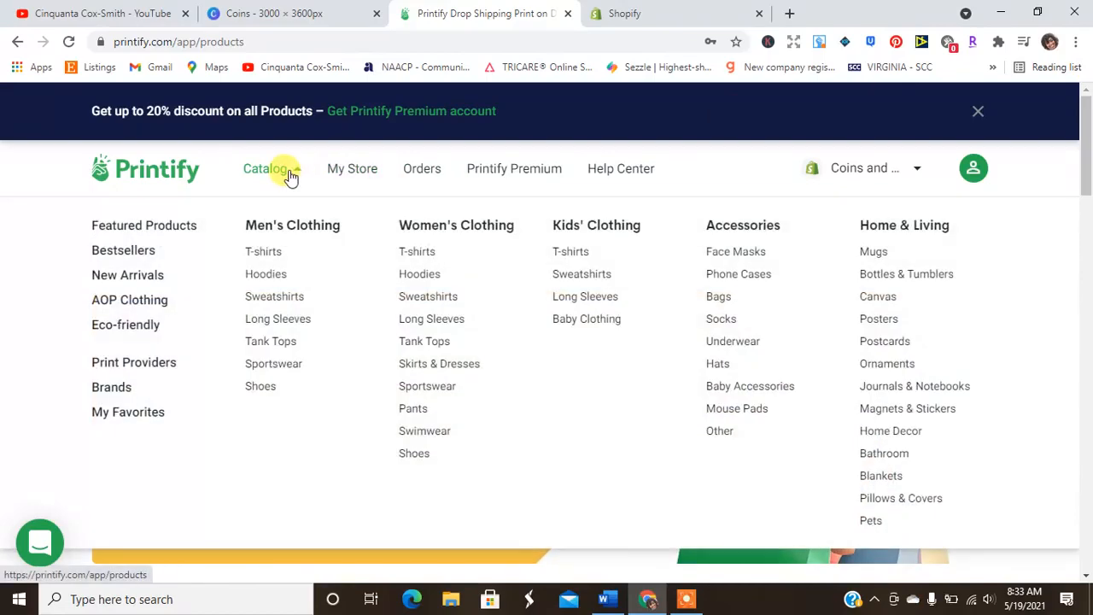
click(416, 252)
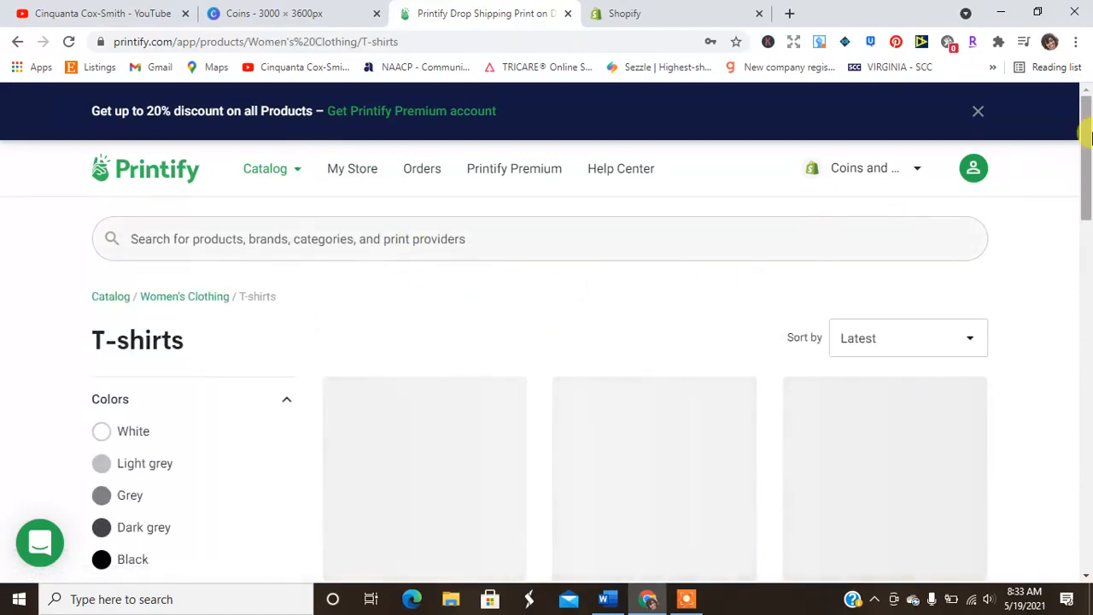
Expand the full list of print areas and filter the women's T-shirts by All over print
drag(1087, 139, 1087, 210)
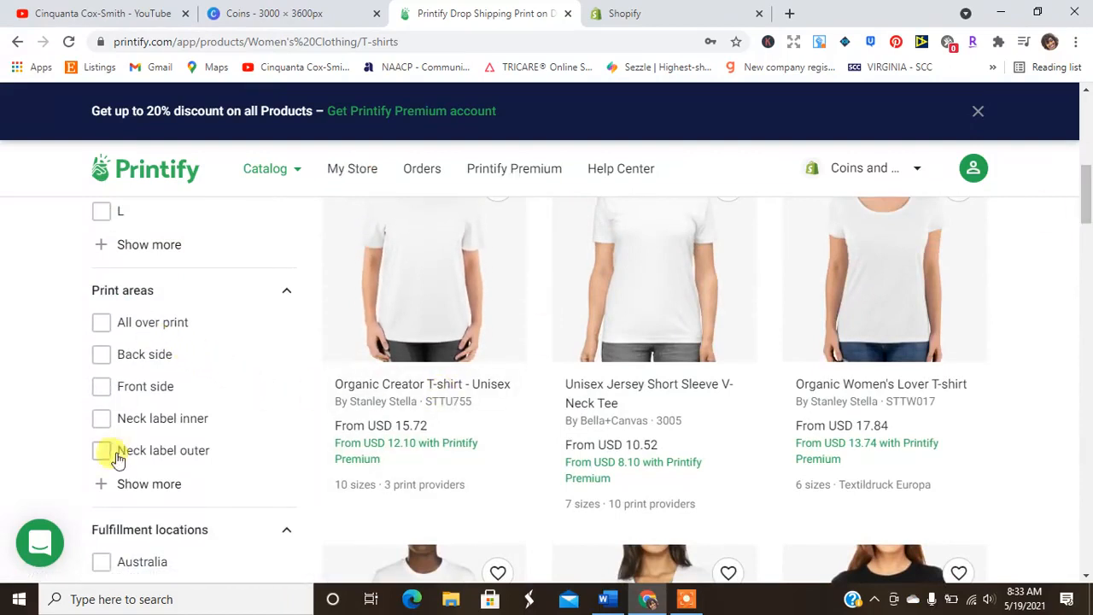
click(111, 483)
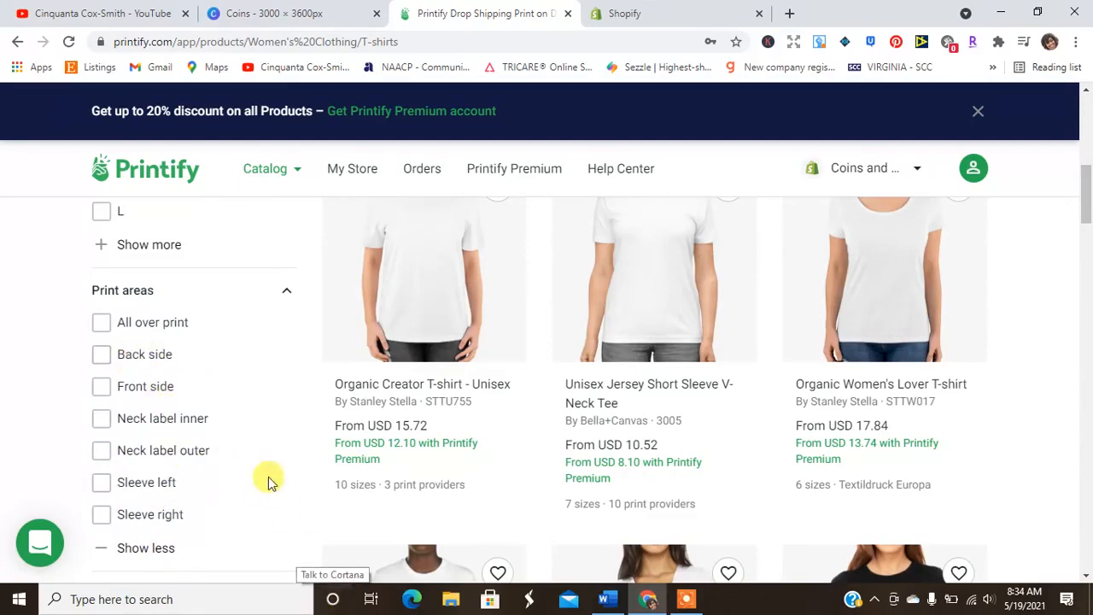
click(101, 322)
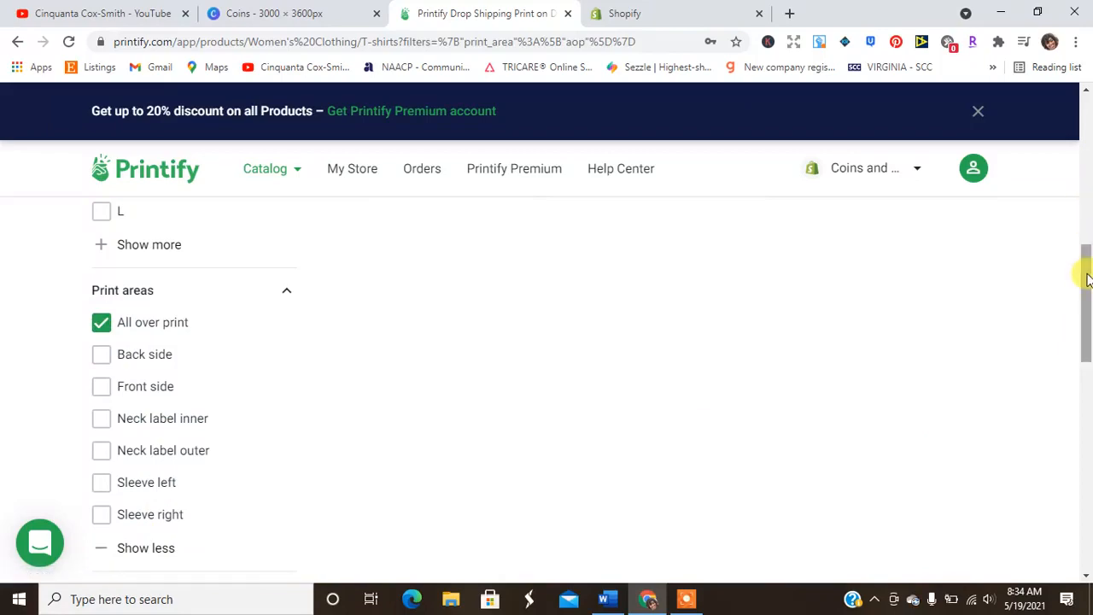
mouse_move(1083, 273)
mouse_down()
mouse_move(1086, 166)
mouse_move(1086, 266)
mouse_up()
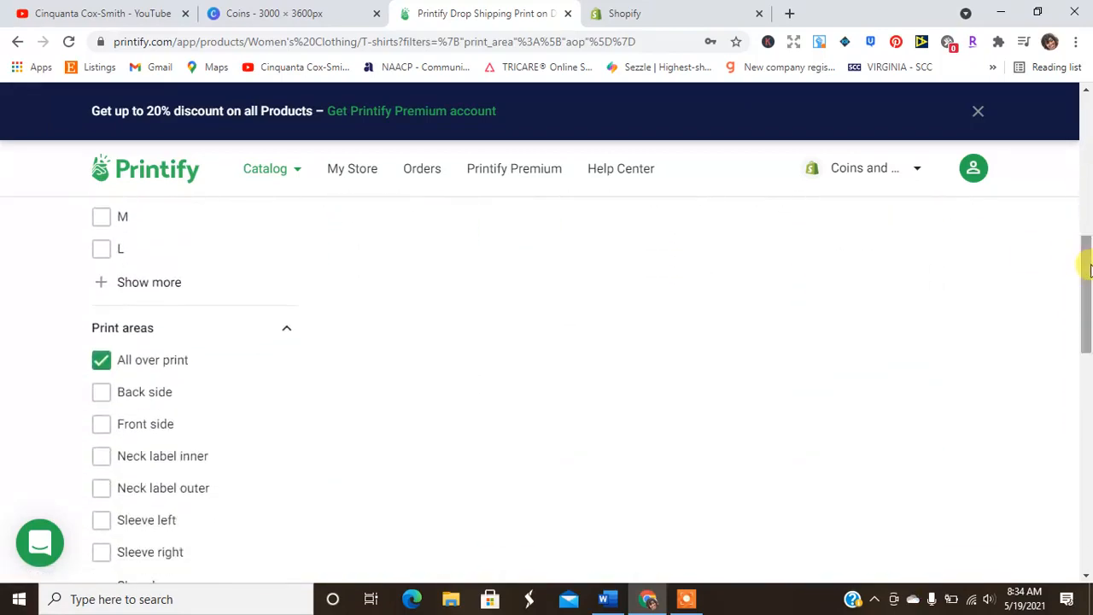
Clear the All over print filter from the women's T-shirts and open the product page for Women's The Boyfriend Tee
click(101, 360)
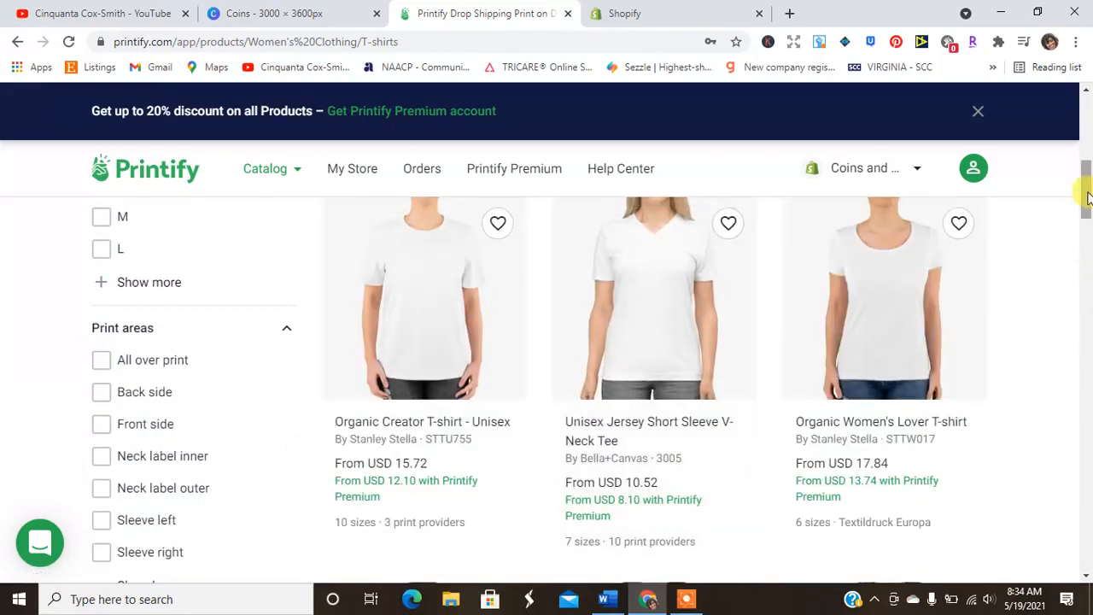
drag(1086, 209, 1086, 160)
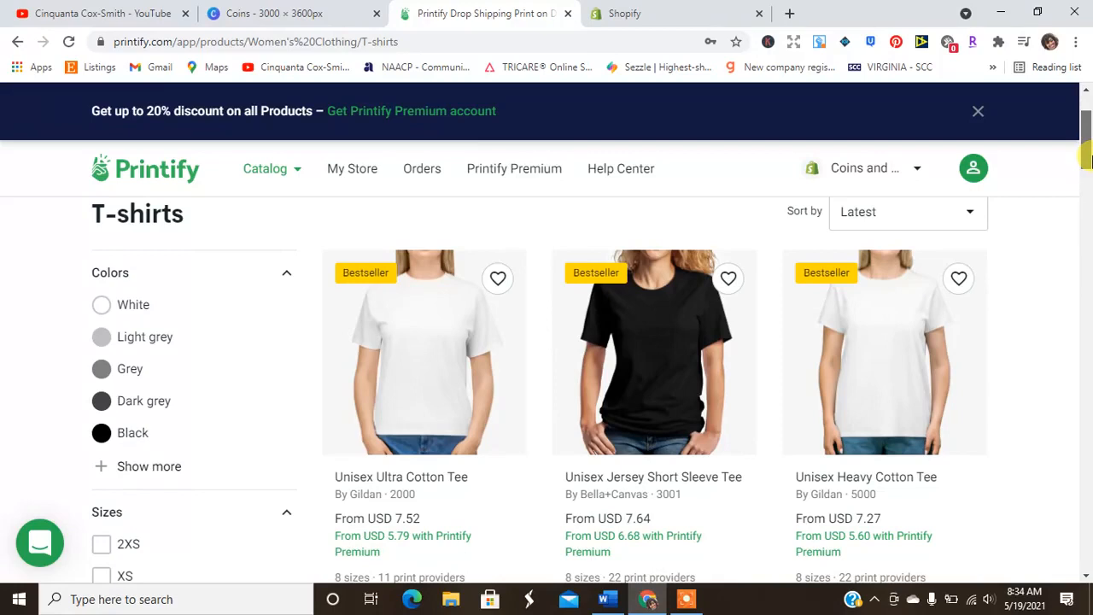
drag(1086, 160, 1086, 299)
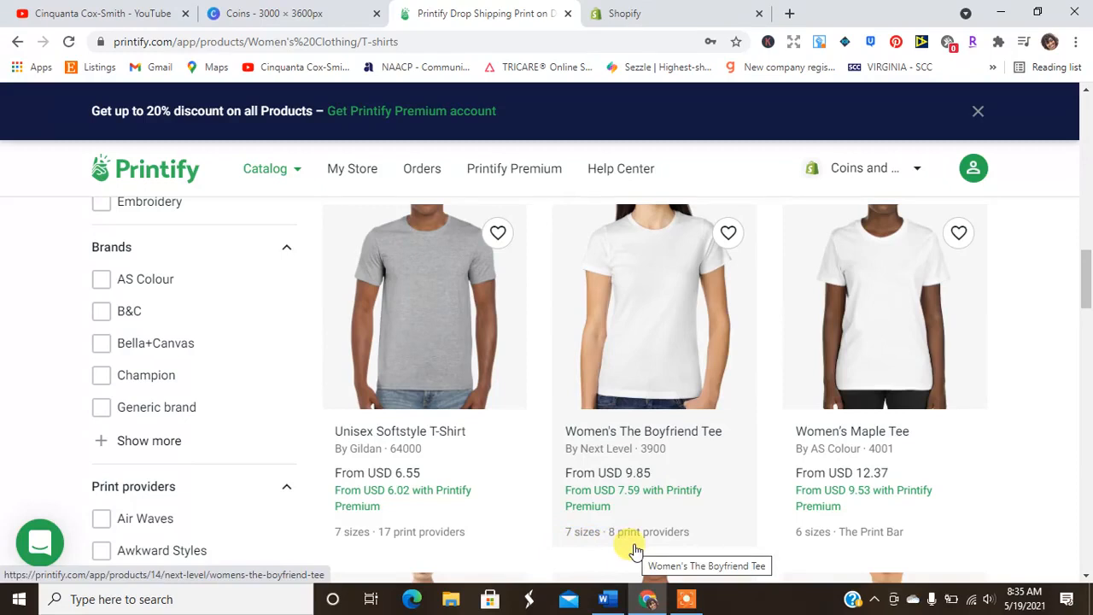
click(618, 383)
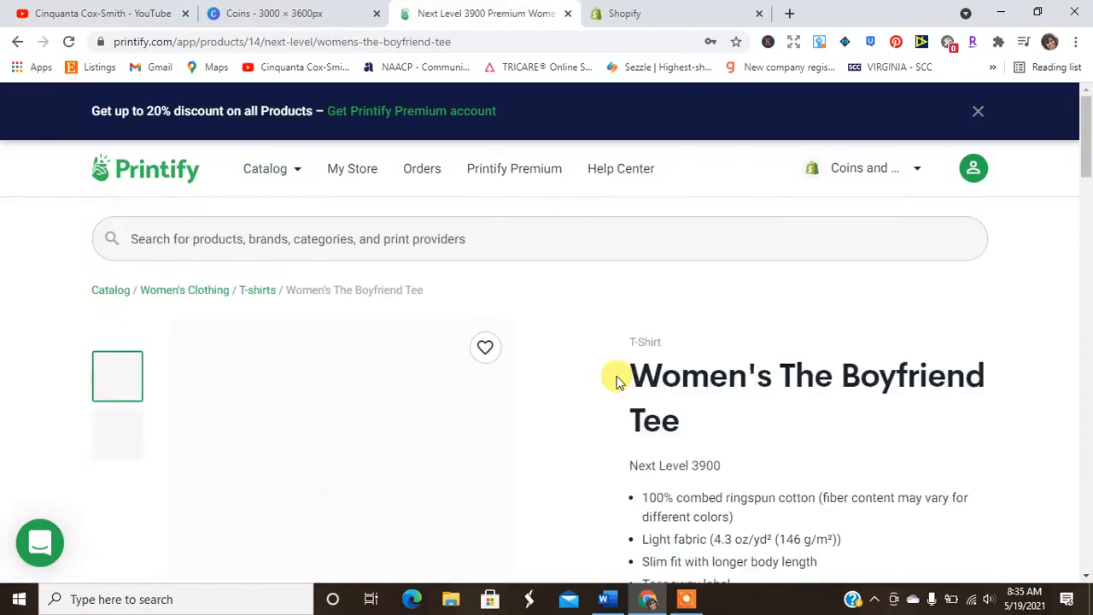
Examine the tee's description, the print provider sort options, and each provider's price, shipping, production time, sizes and colors
drag(1086, 145, 1086, 169)
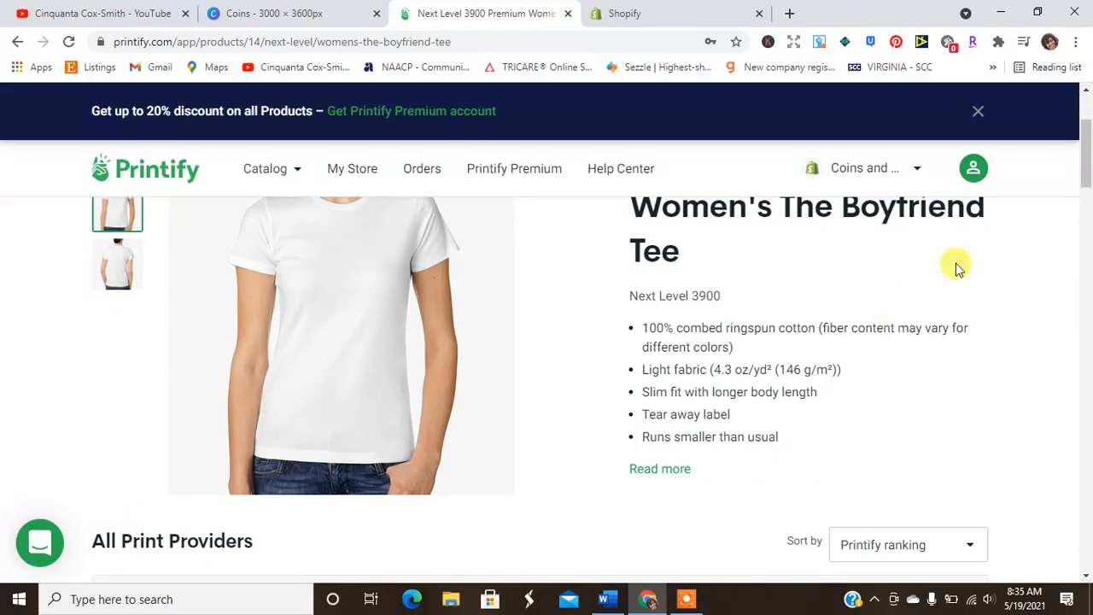
drag(1084, 173, 1087, 205)
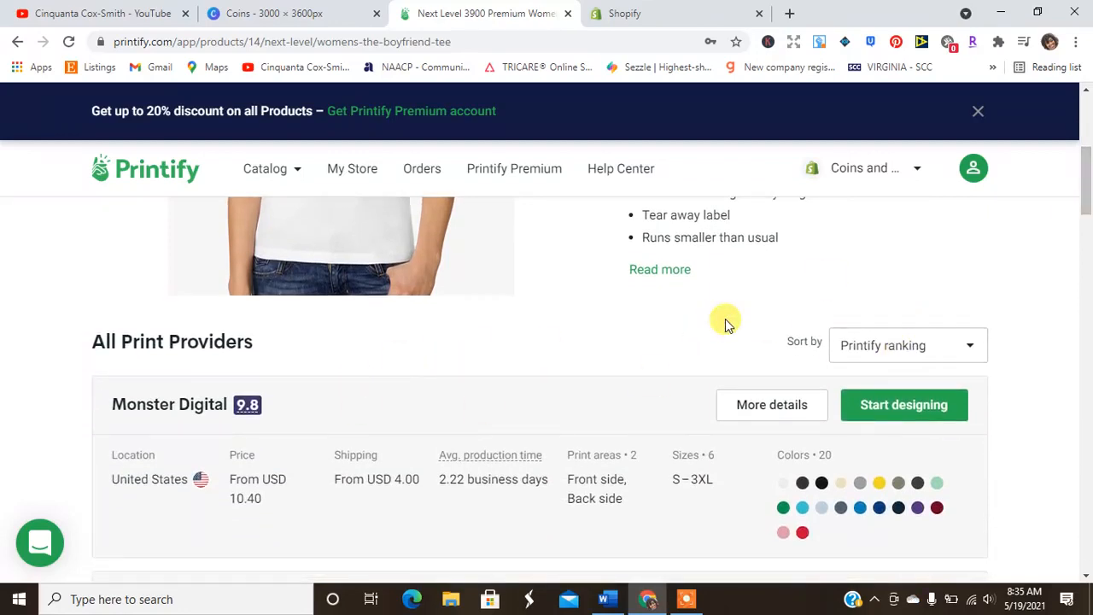
click(964, 347)
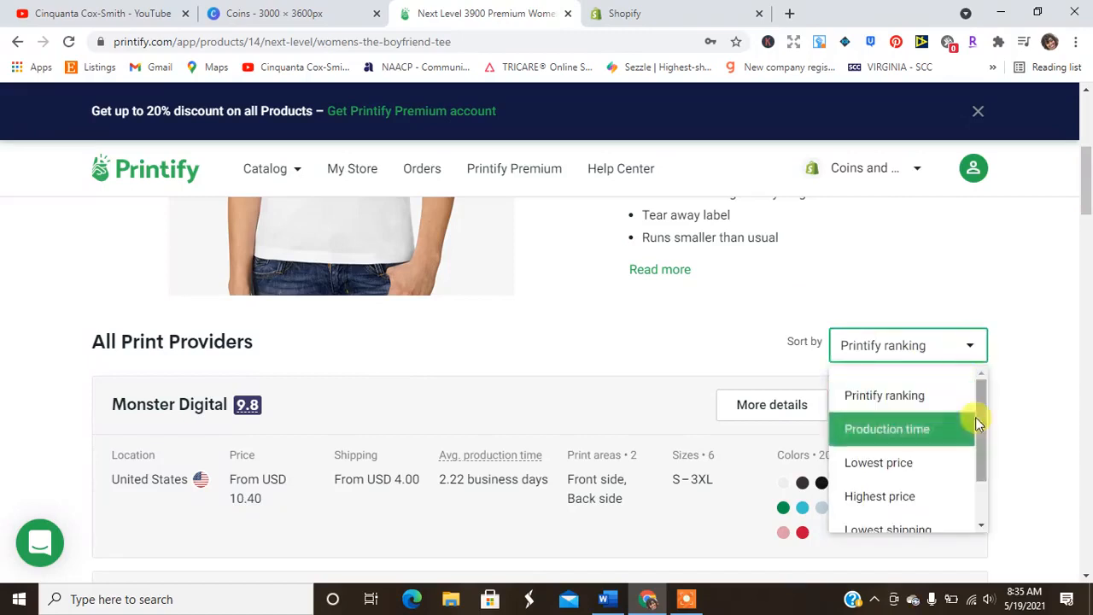
drag(983, 427, 1007, 341)
click(1023, 357)
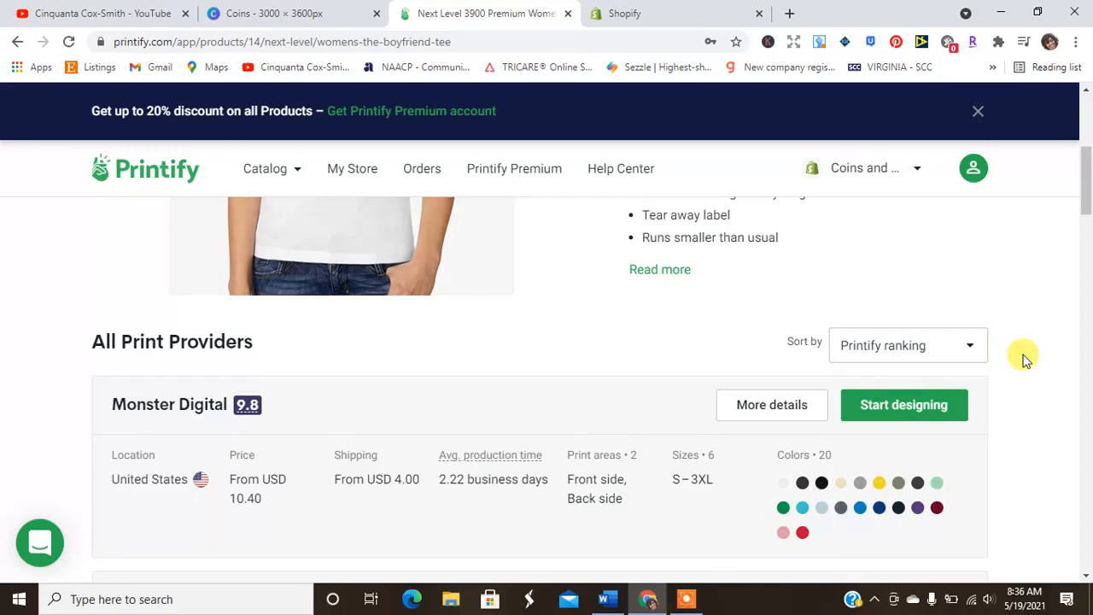
drag(1086, 197, 1087, 204)
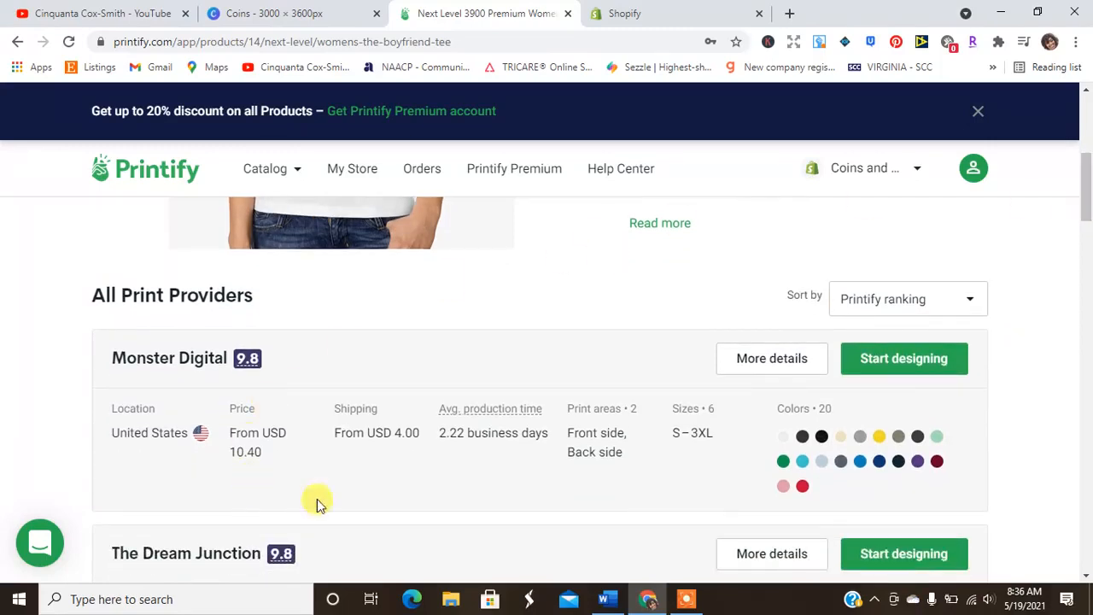
drag(1088, 189, 1086, 376)
drag(1086, 375, 1081, 205)
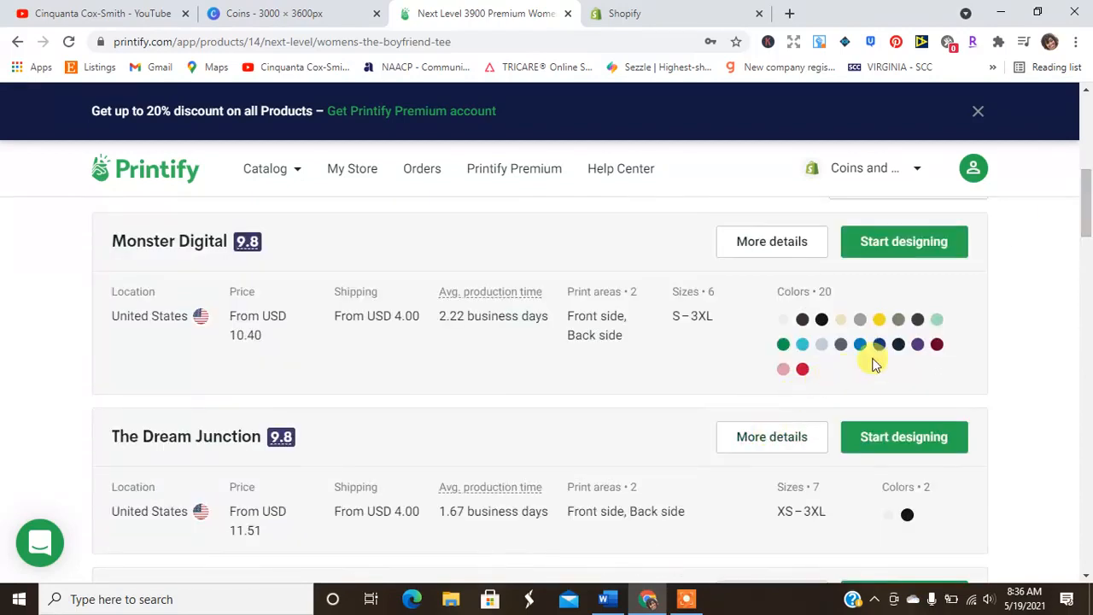
Review Monster Digital's product variants, shipping rates and production information, including packaging, and close the provider details
click(755, 250)
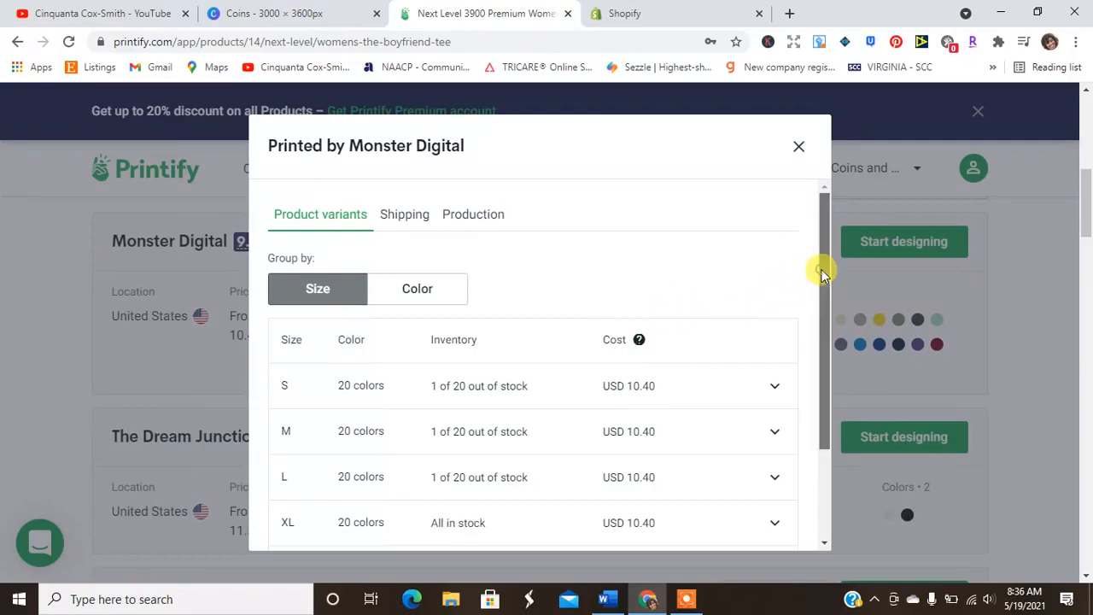
drag(822, 271, 815, 219)
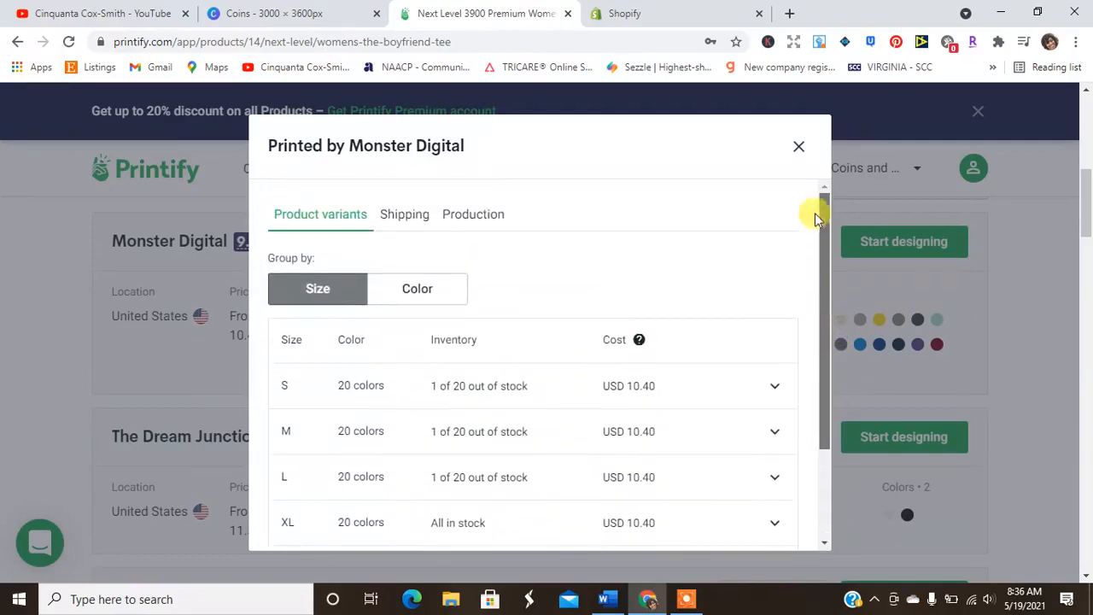
click(401, 213)
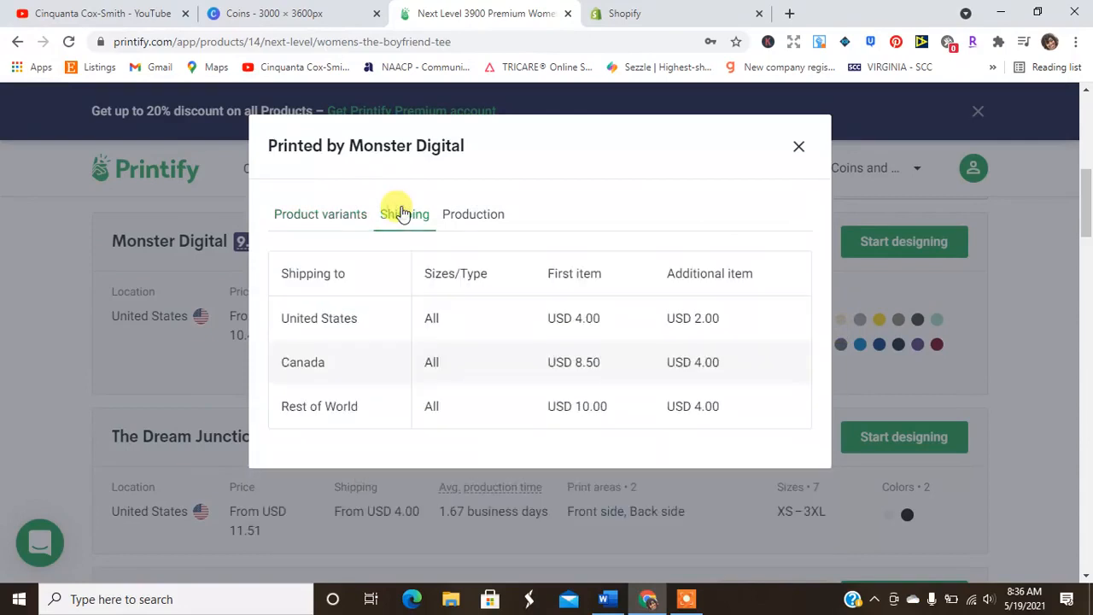
click(493, 218)
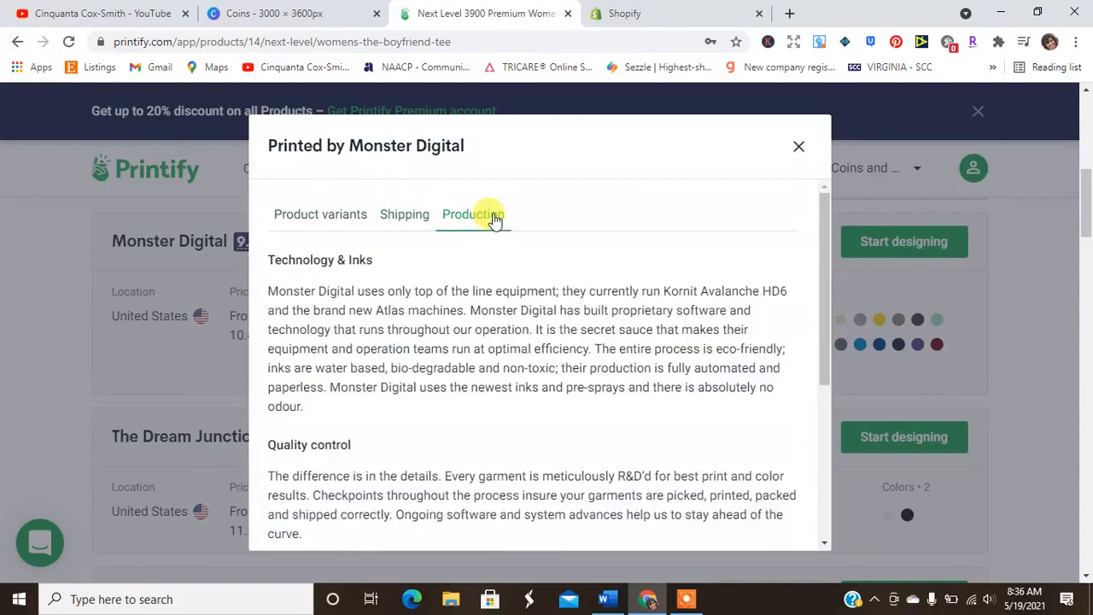
click(415, 217)
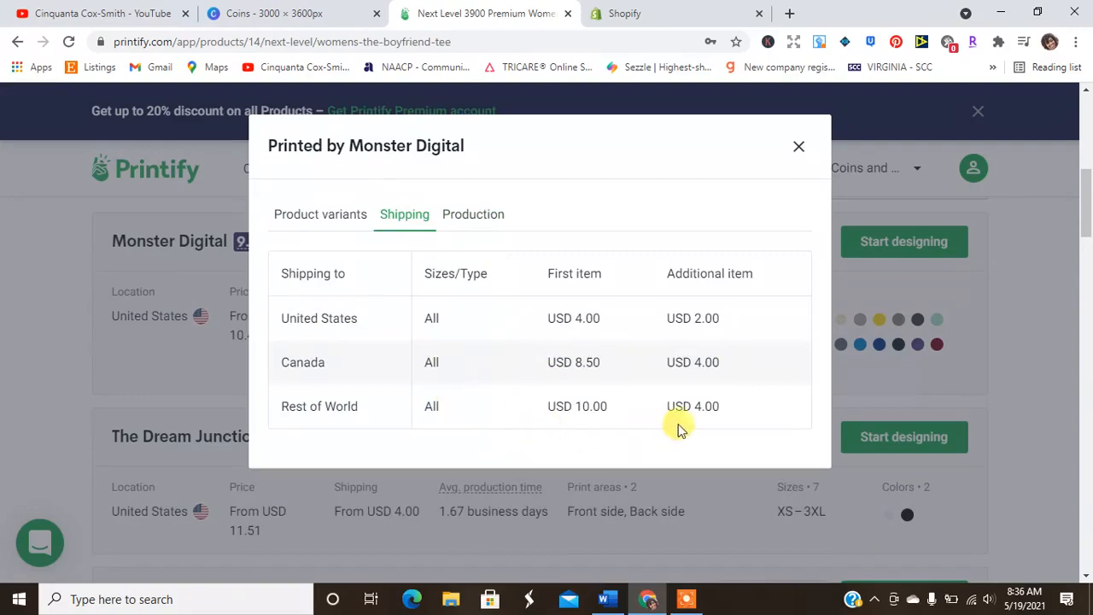
click(479, 215)
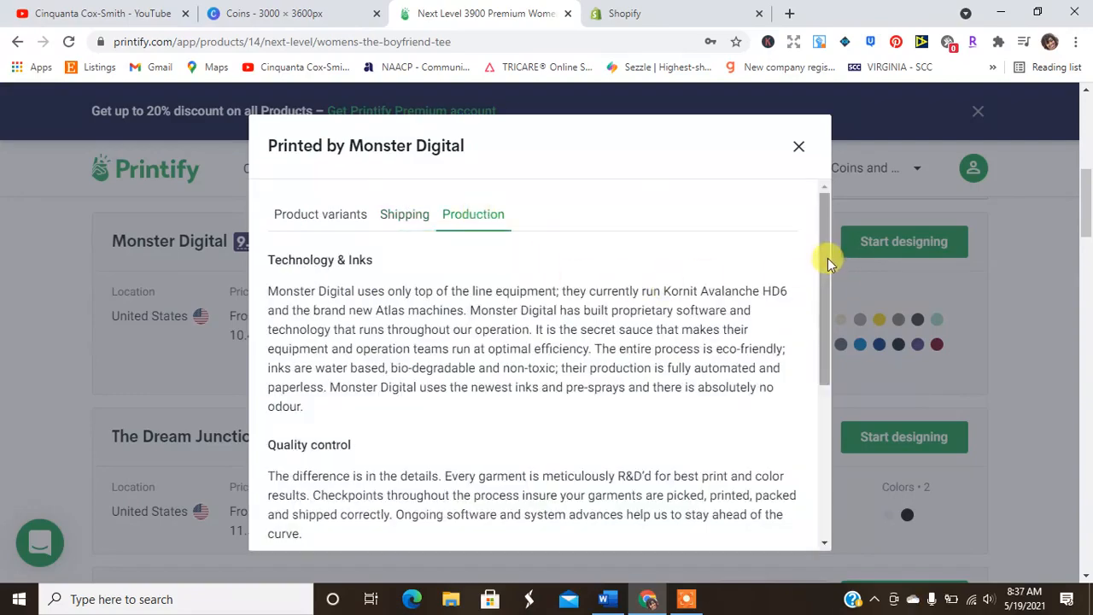
drag(824, 252, 816, 436)
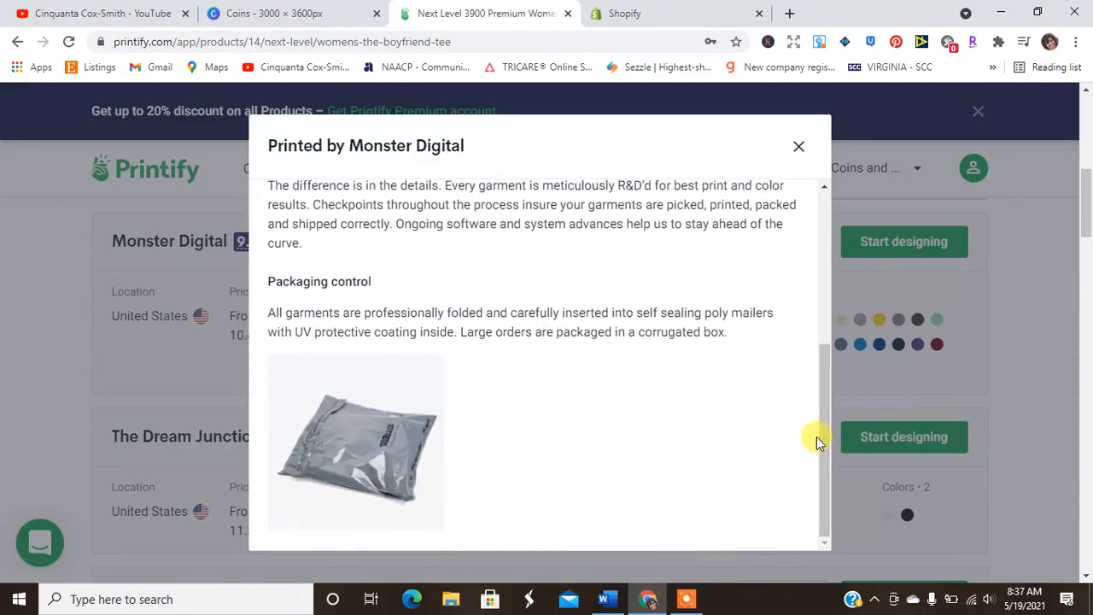
click(801, 147)
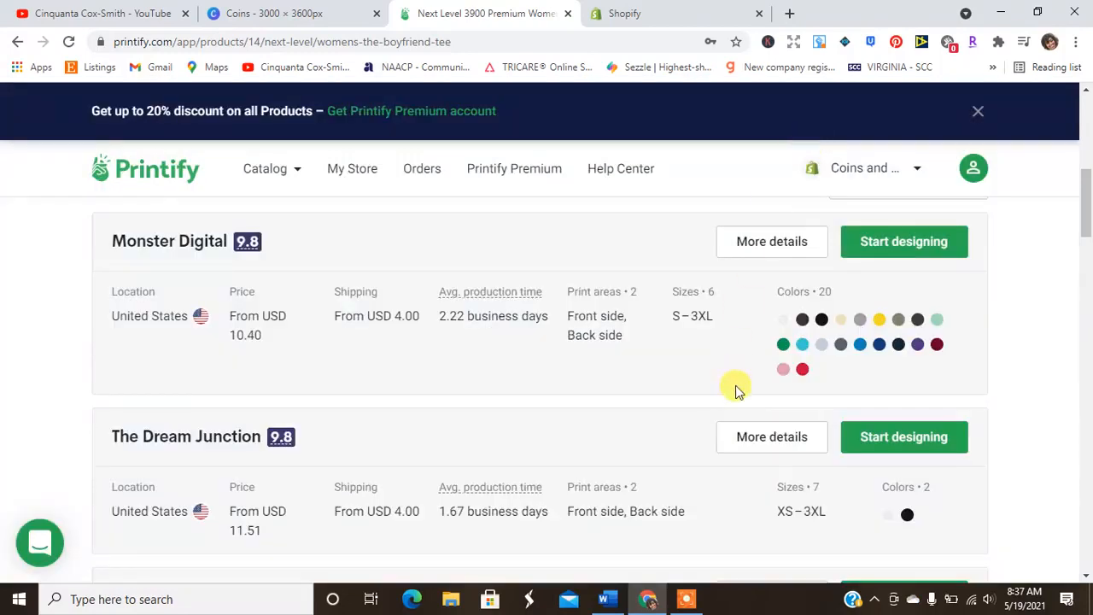
Start designing Women's The Boyfriend Tee with Monster Digital and open the choices for adding a new design
click(885, 258)
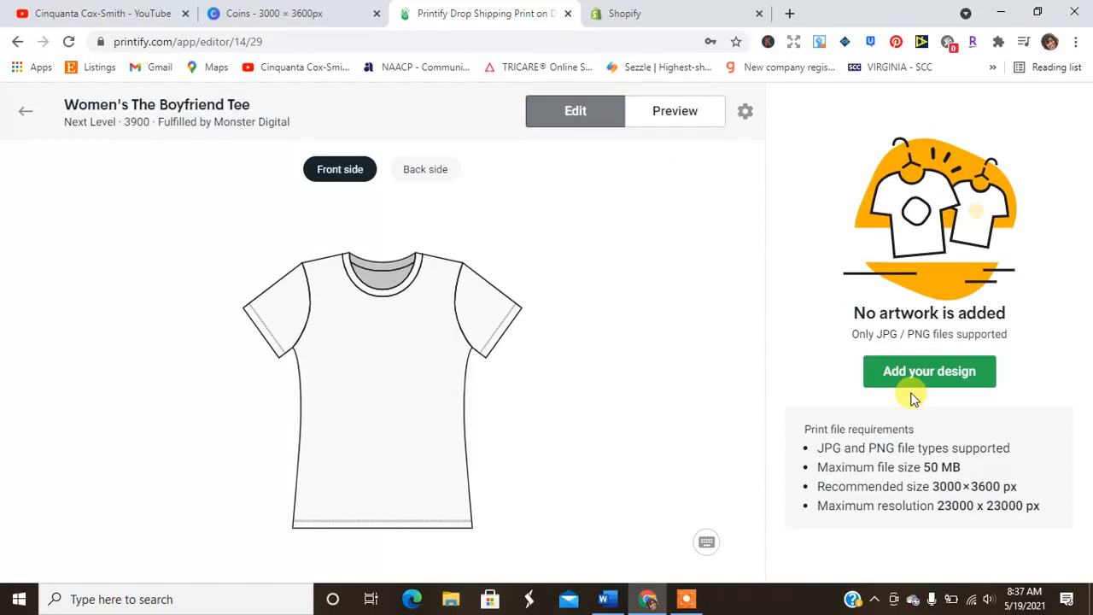
click(902, 383)
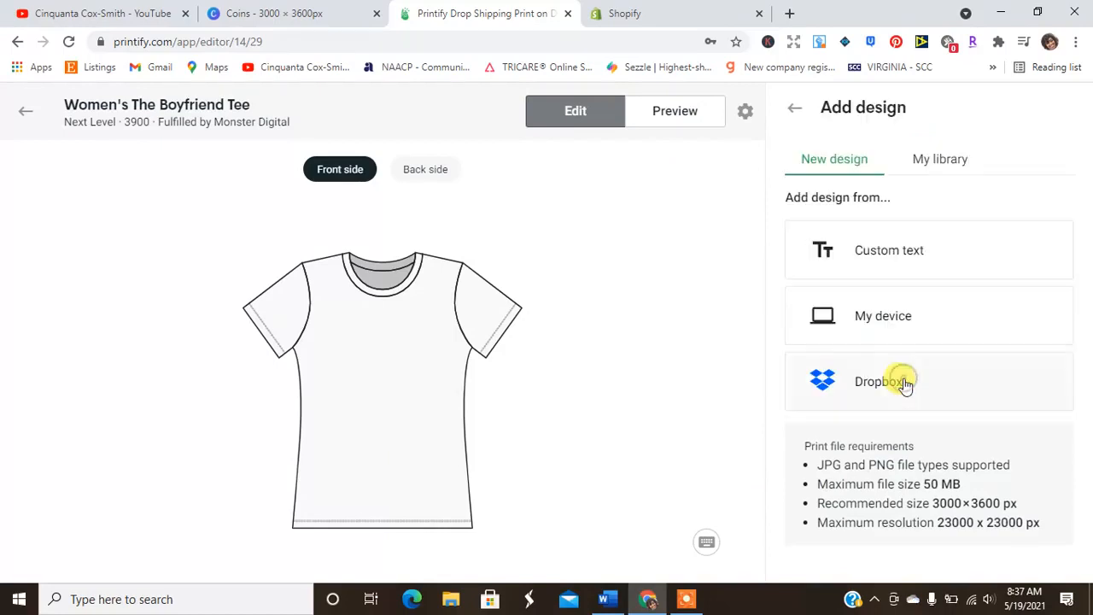
click(792, 107)
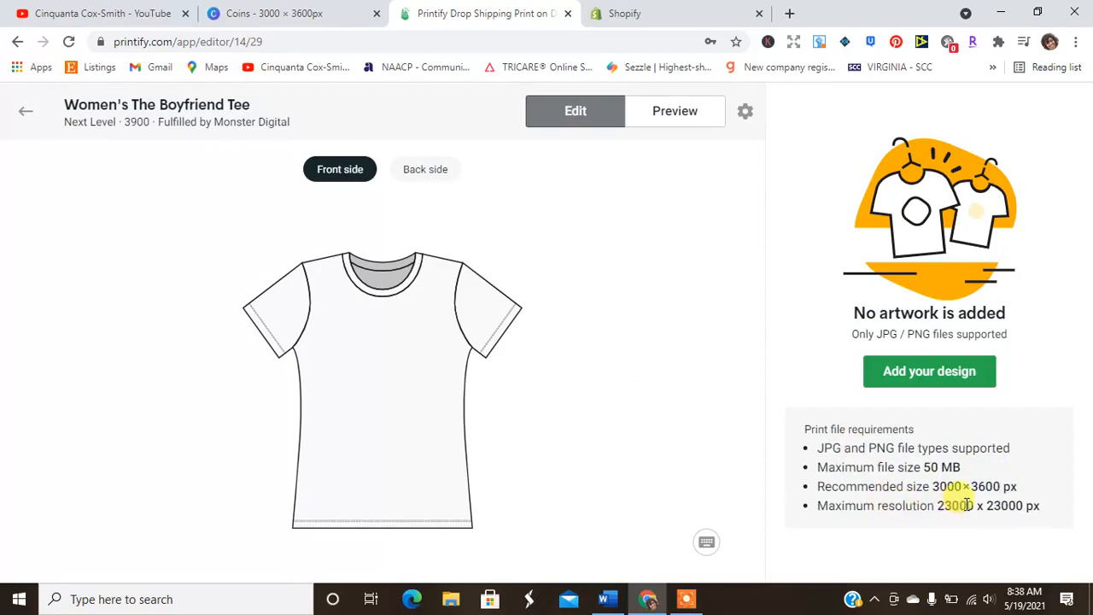
click(914, 385)
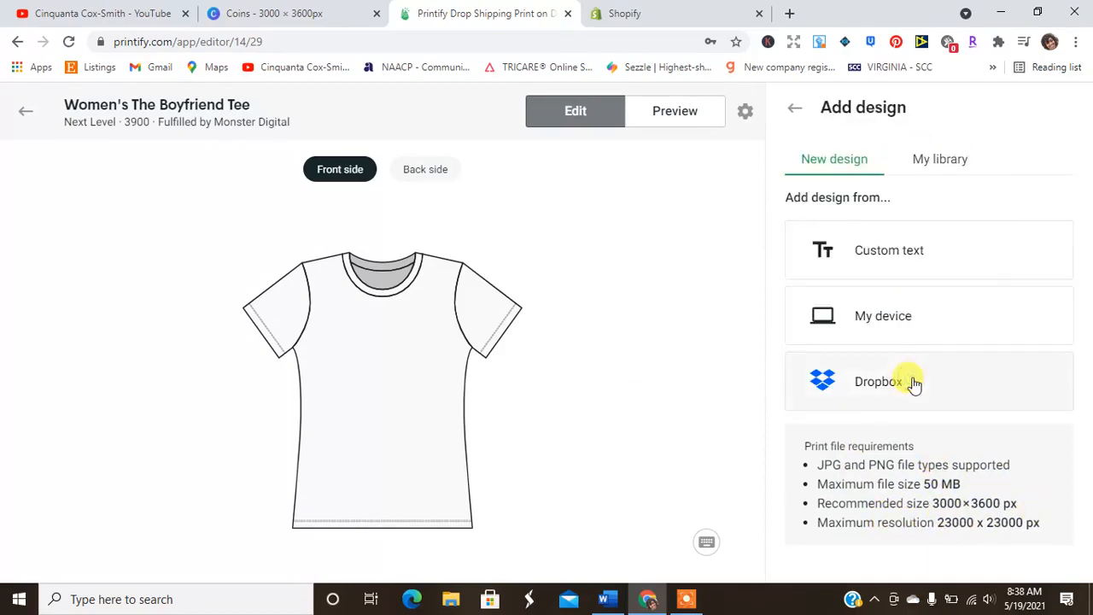
Upload the Coins image from the Downloads folder on the device to the front side of the shirt
click(885, 307)
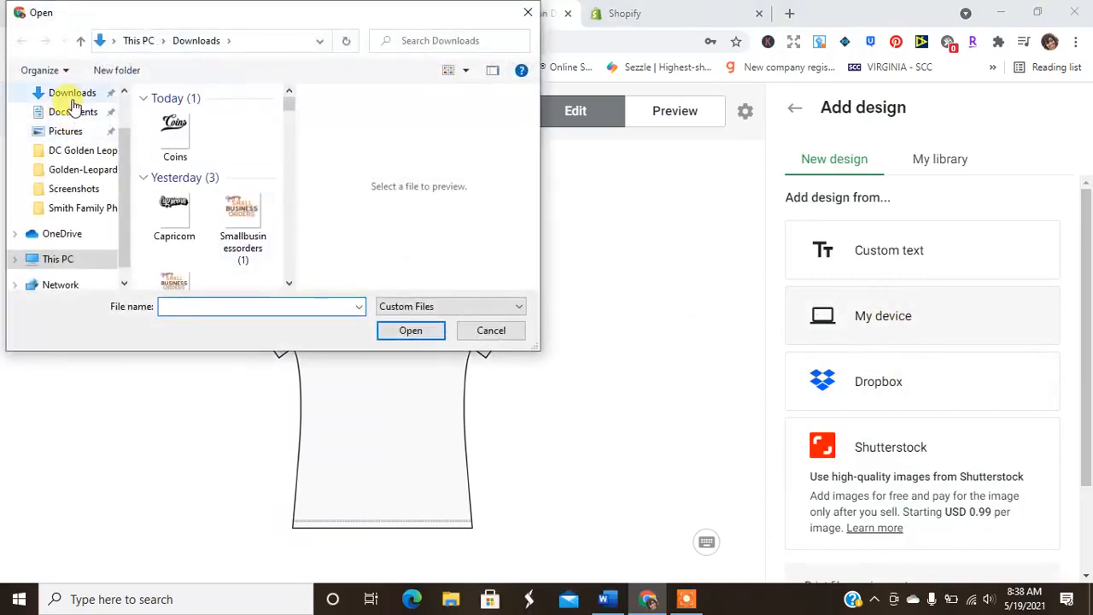
click(73, 94)
click(175, 136)
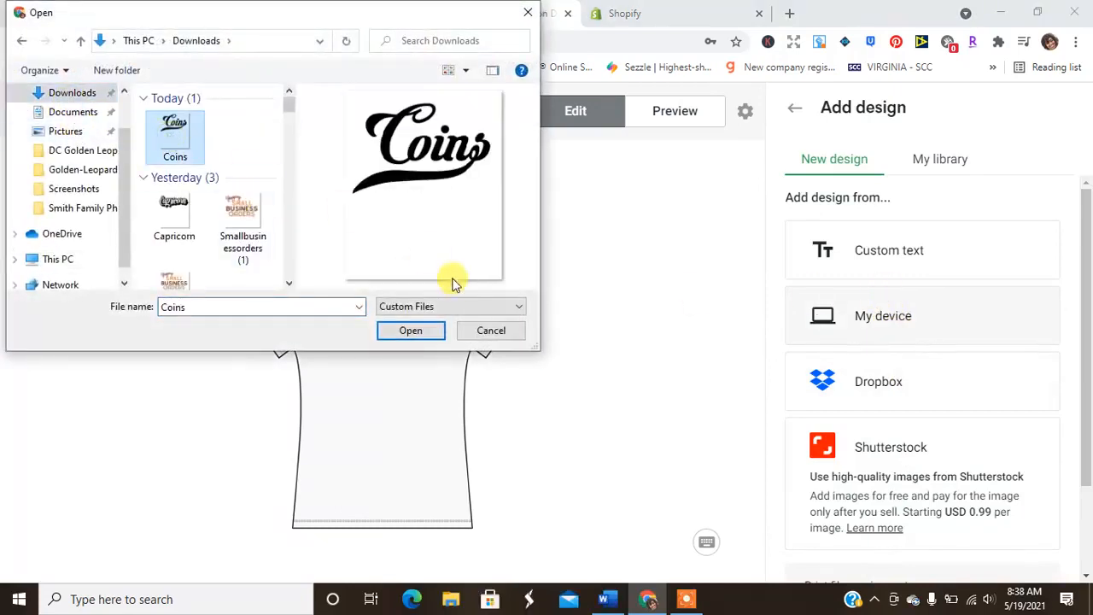
click(410, 332)
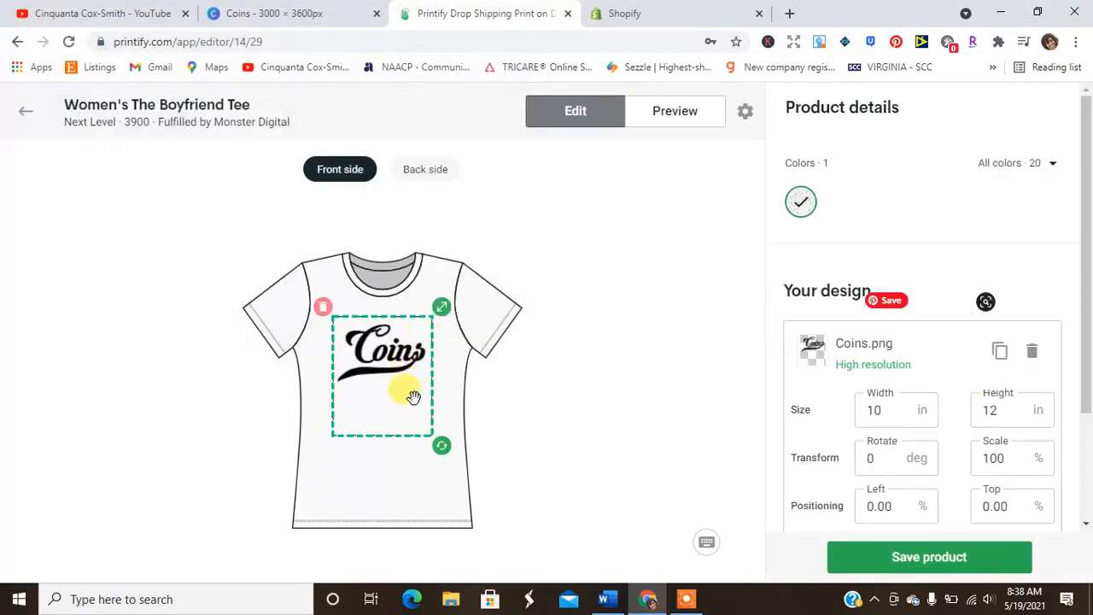
Add Solid Natural, Solid Royal, Solid Red and Solid Cardinal Red to the shirt colors, with Solid Natural displayed
click(1050, 166)
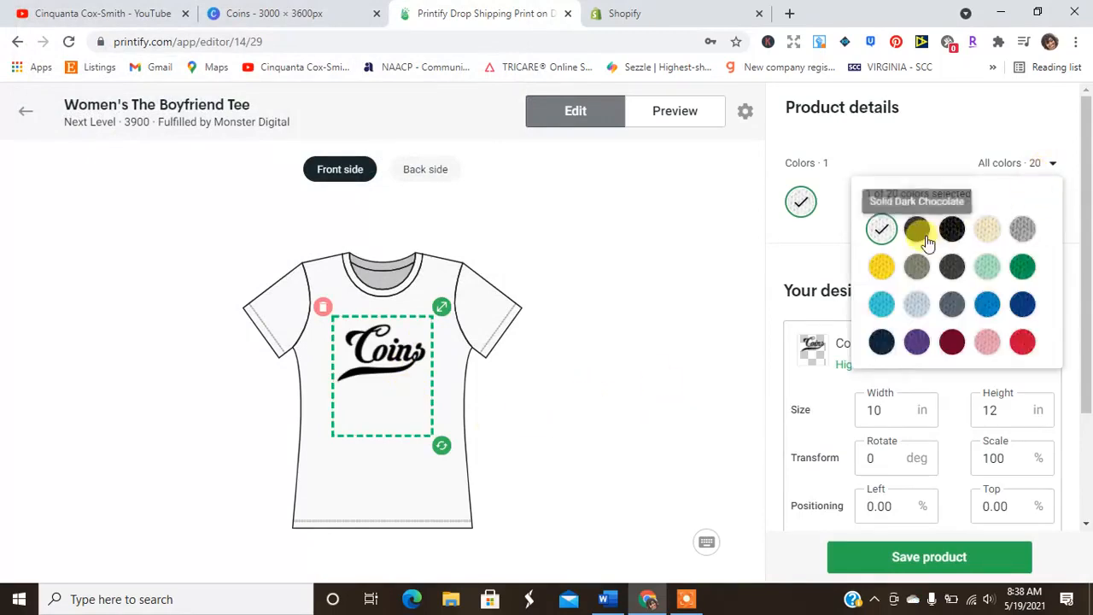
click(986, 239)
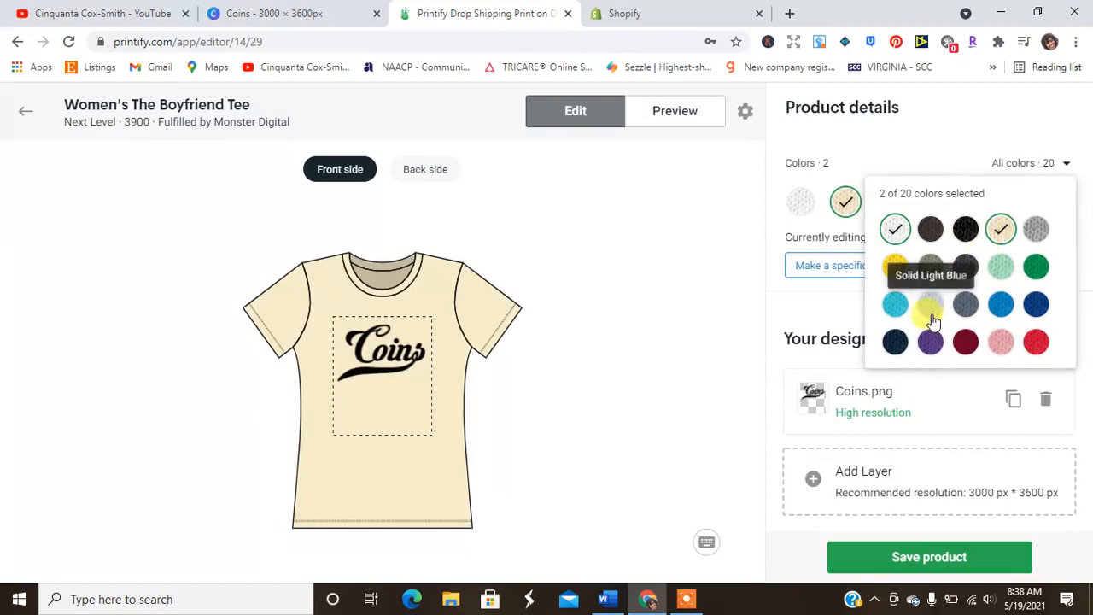
click(1037, 309)
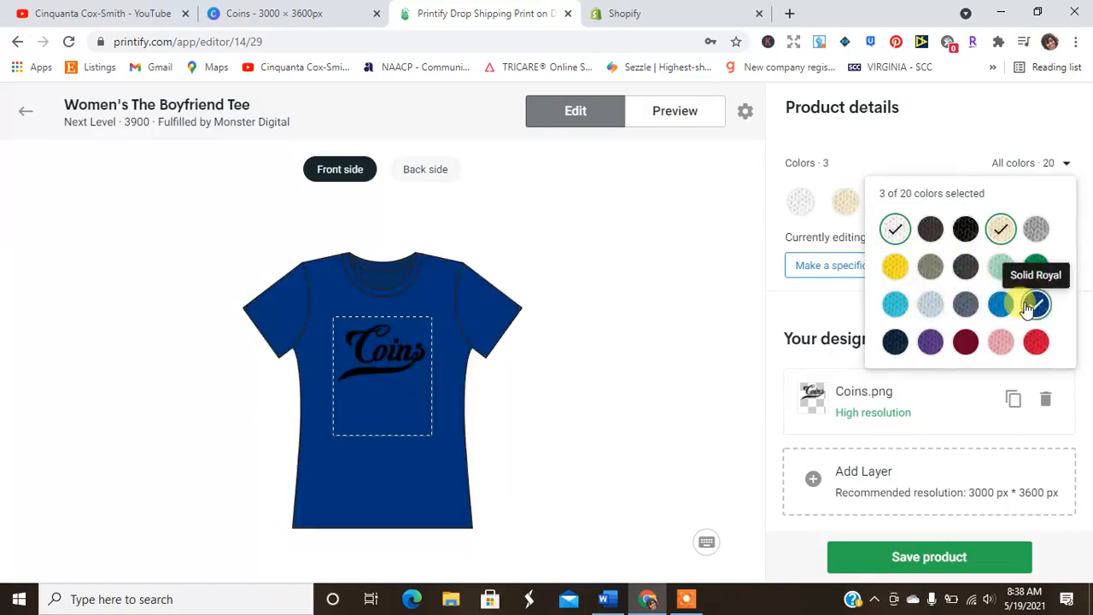
click(1033, 348)
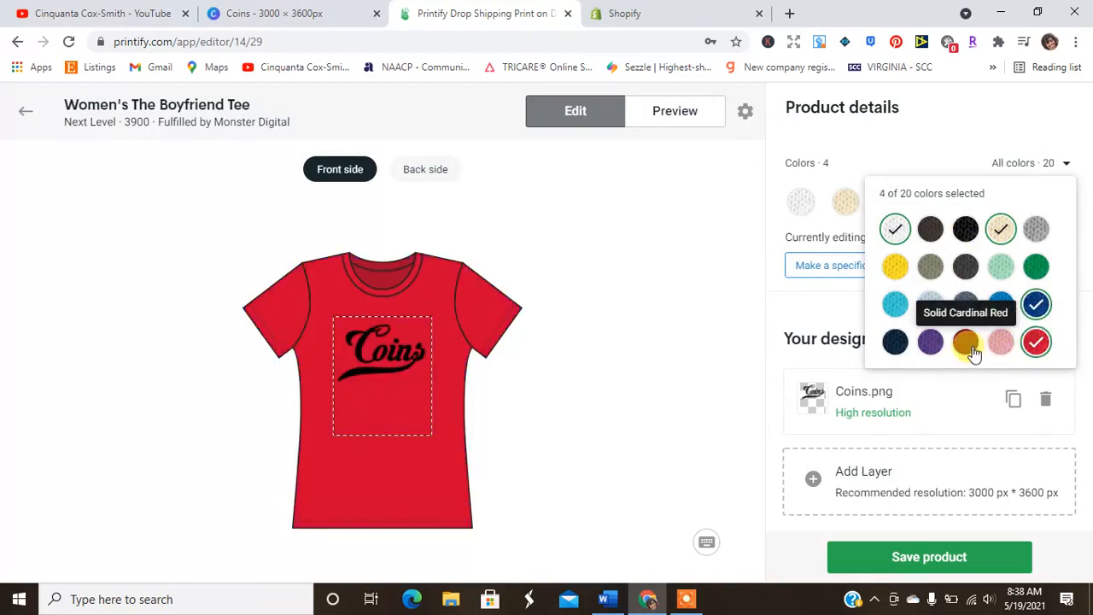
click(972, 350)
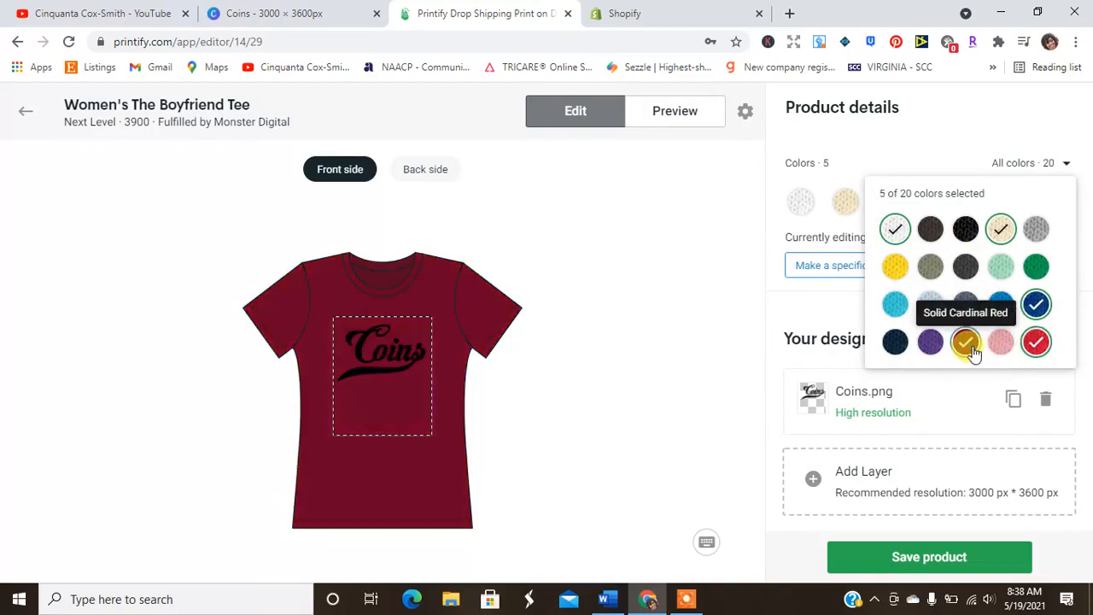
click(990, 227)
click(991, 227)
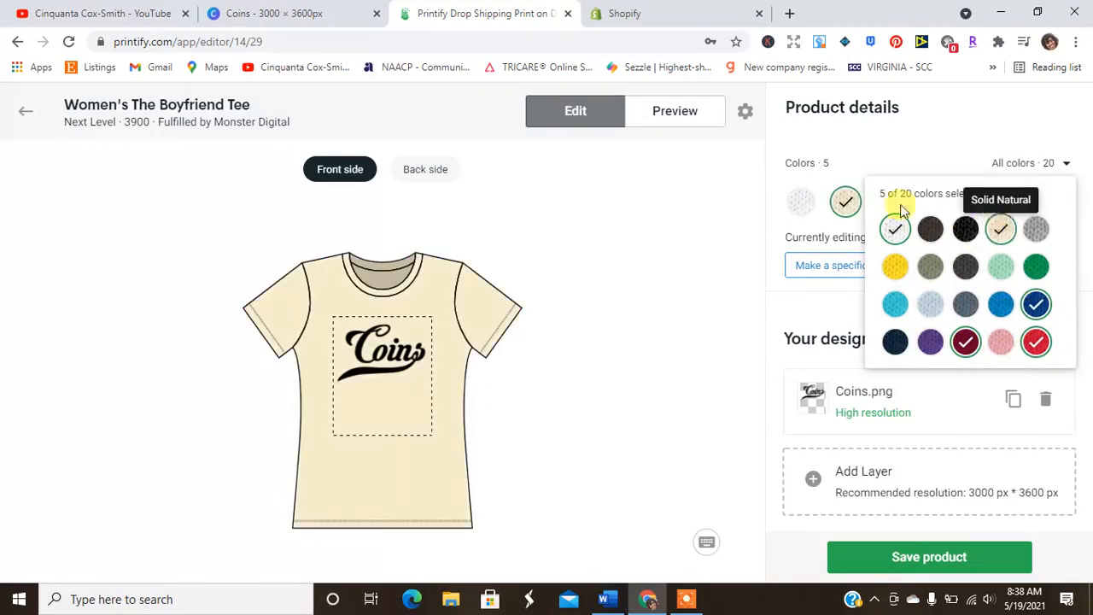
Preview the shirt front in Solid Natural, and both the front and back in Solid Royal
click(670, 117)
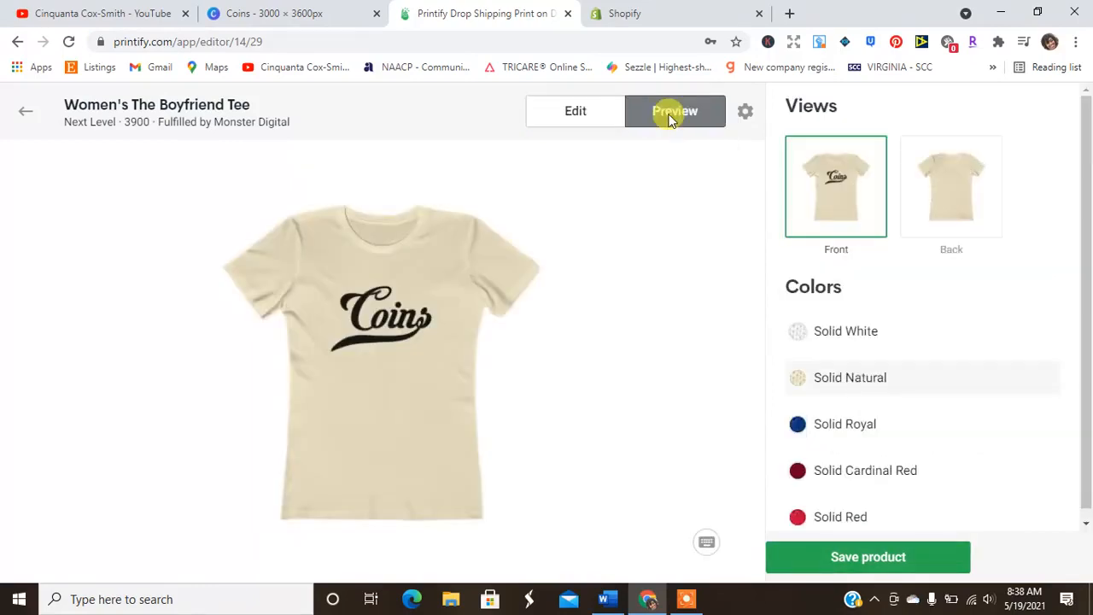
click(592, 122)
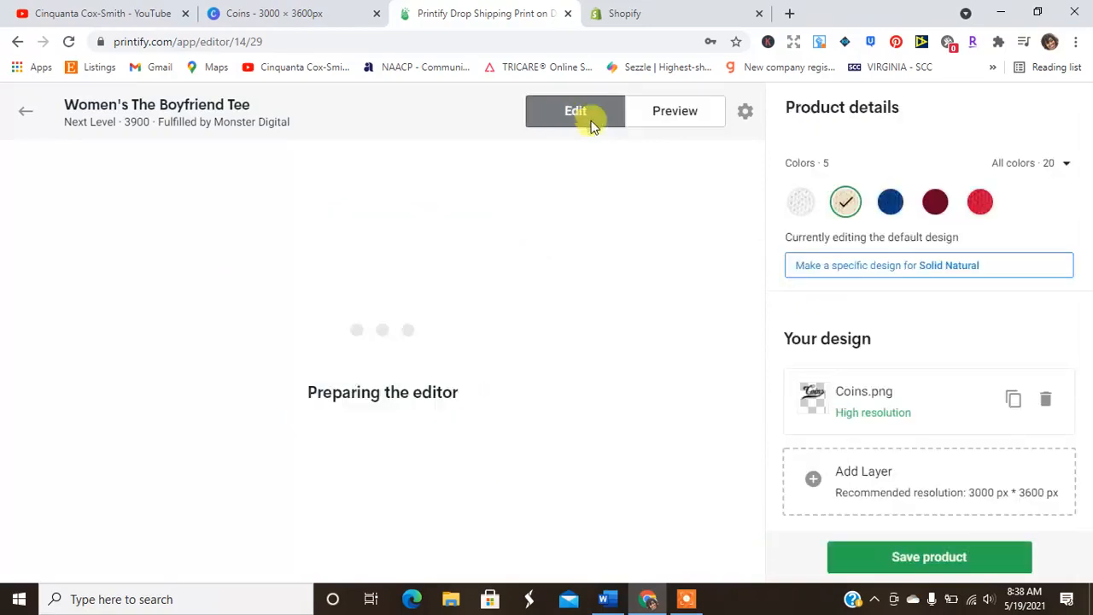
click(892, 205)
click(673, 110)
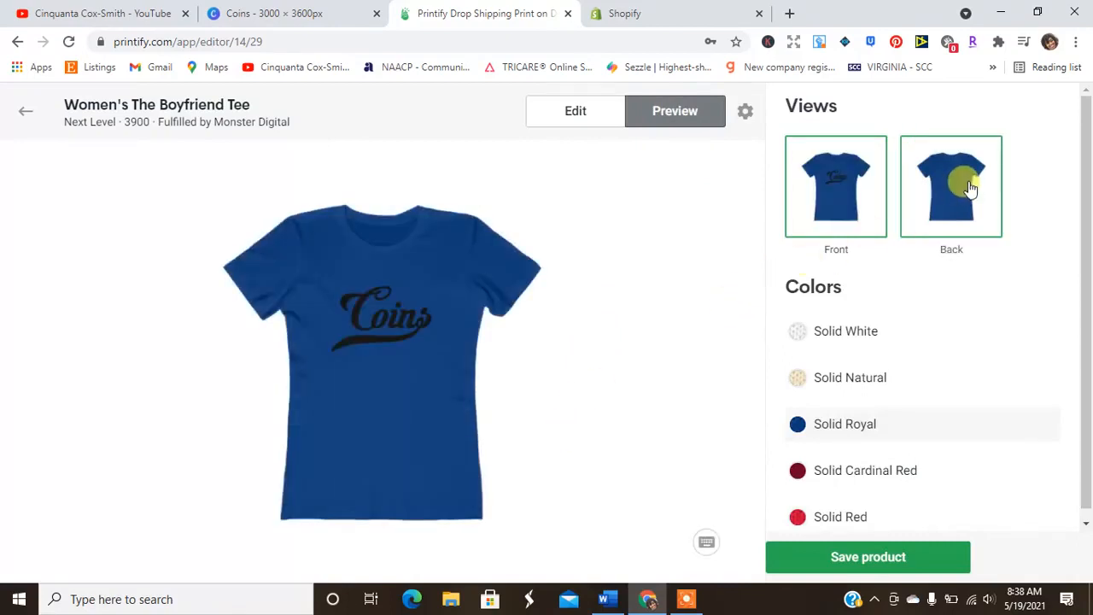
click(970, 188)
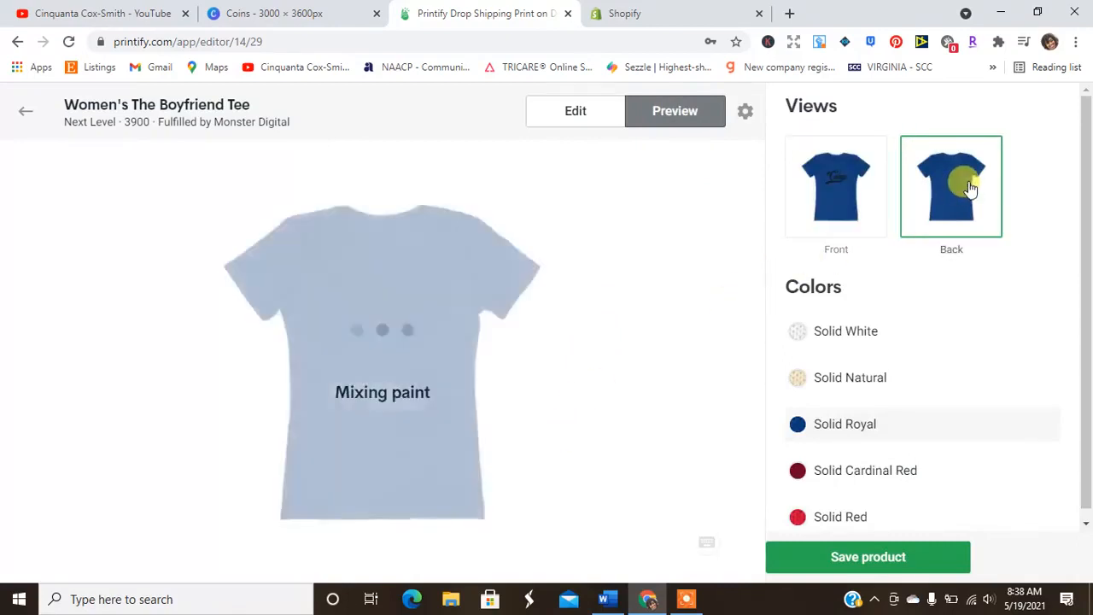
Check the options for adding a design to the shirt's back side, return to the front side, and save the product
click(583, 120)
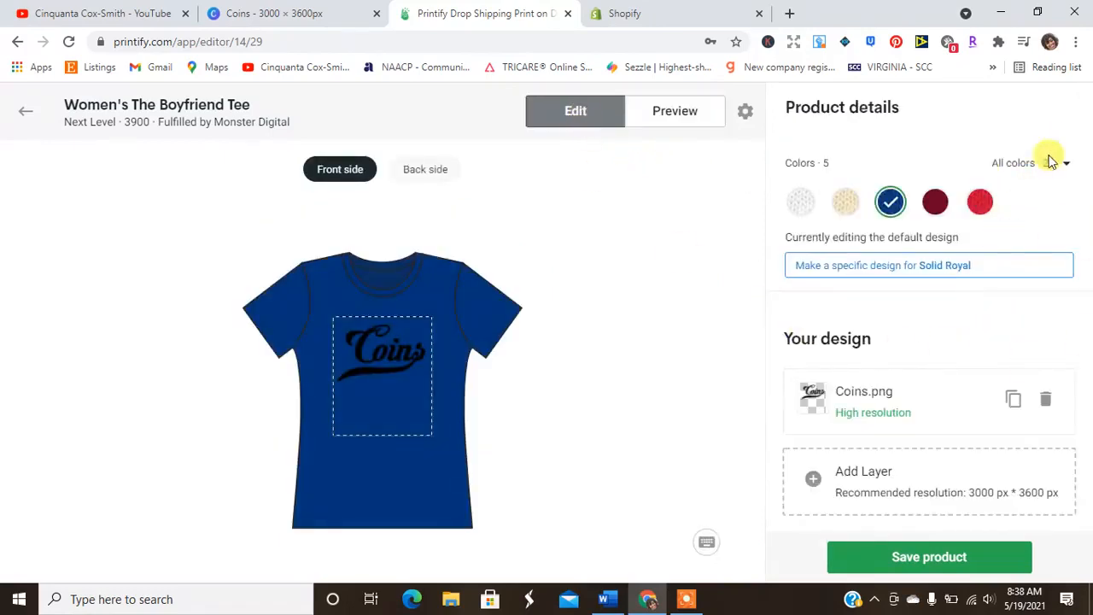
click(401, 175)
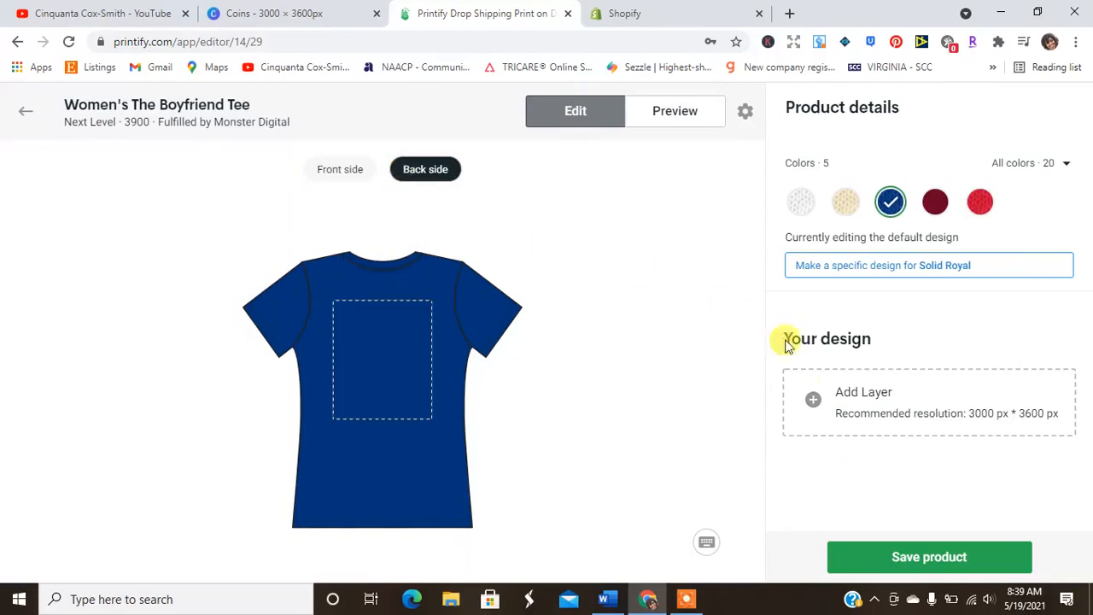
click(880, 416)
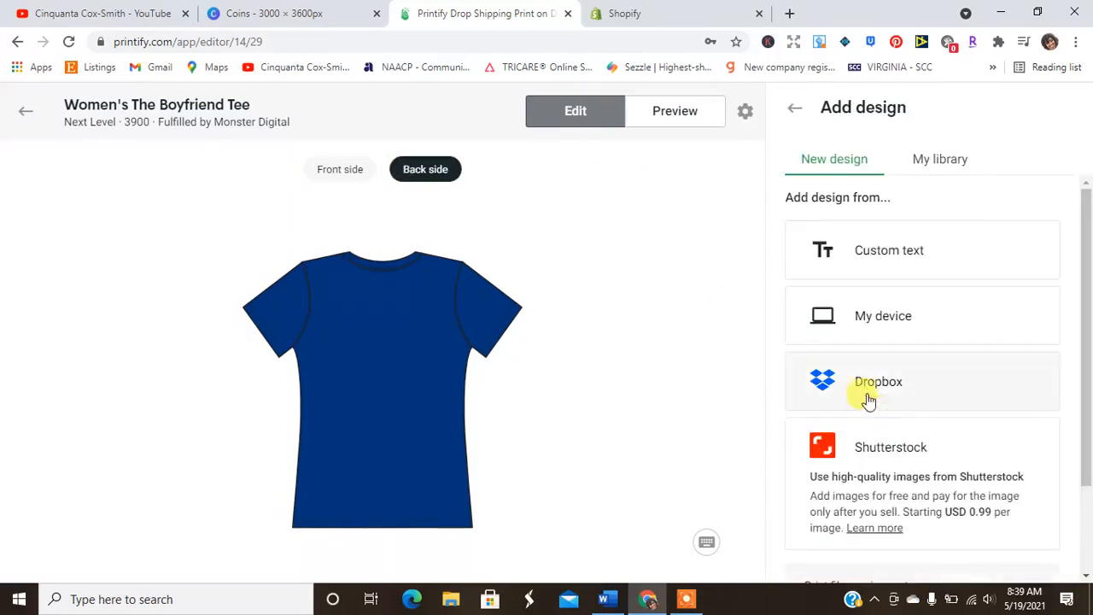
click(324, 171)
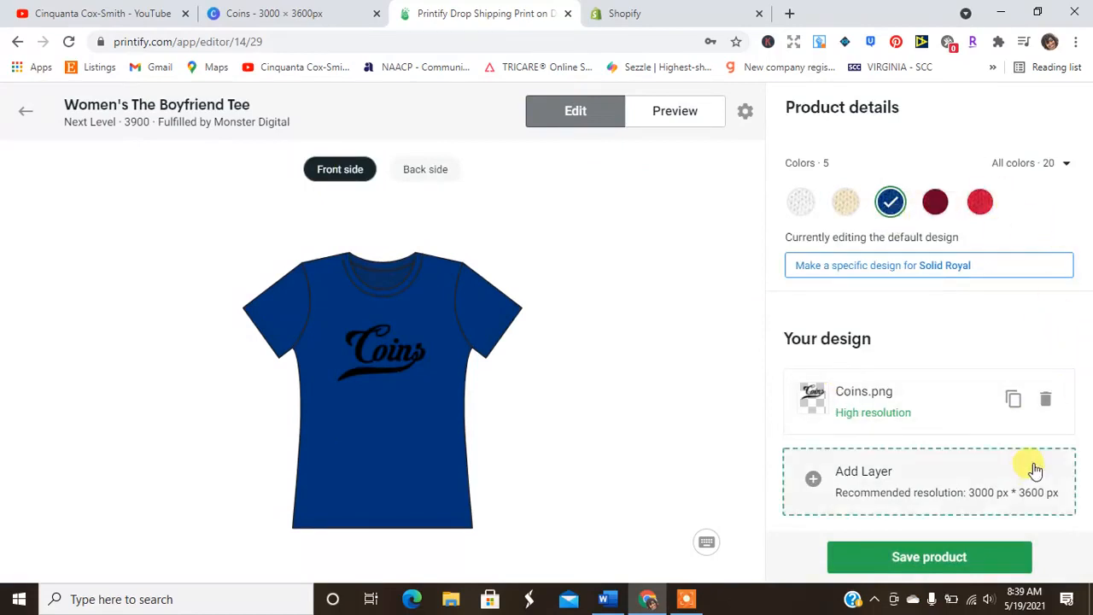
click(880, 563)
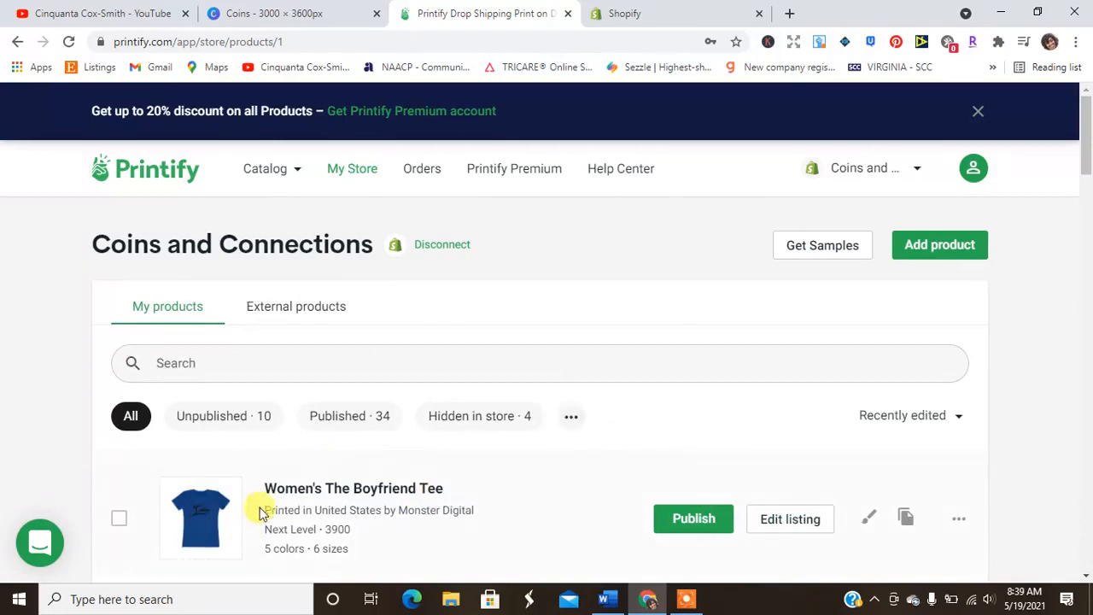
Open the Women's The Boyfriend Tee listing for editing and choose Solid White as the title image color
click(780, 520)
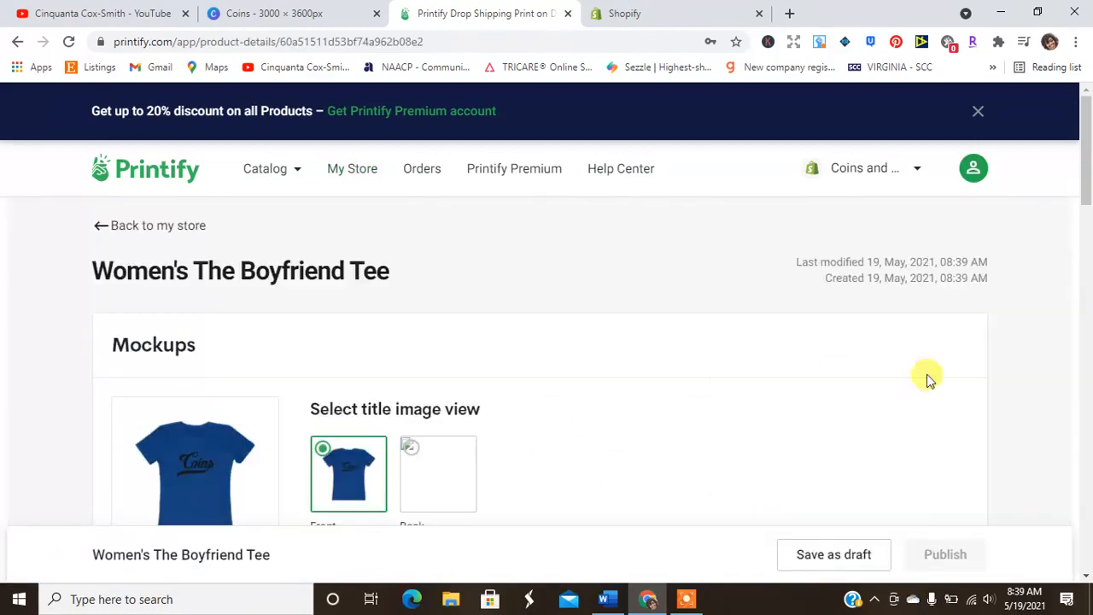
drag(1088, 147, 1087, 203)
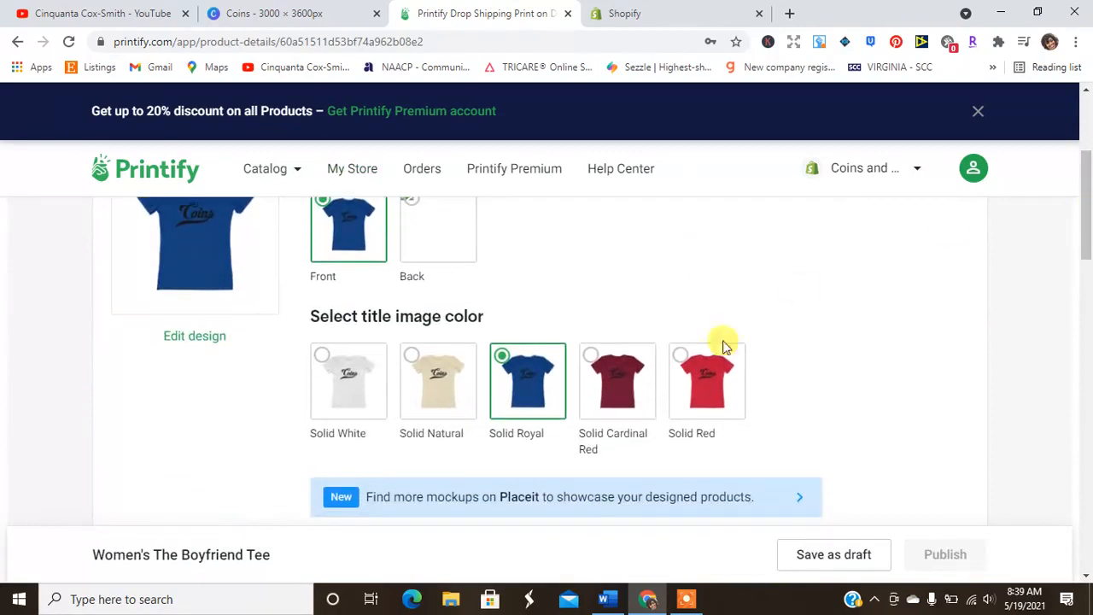
click(424, 398)
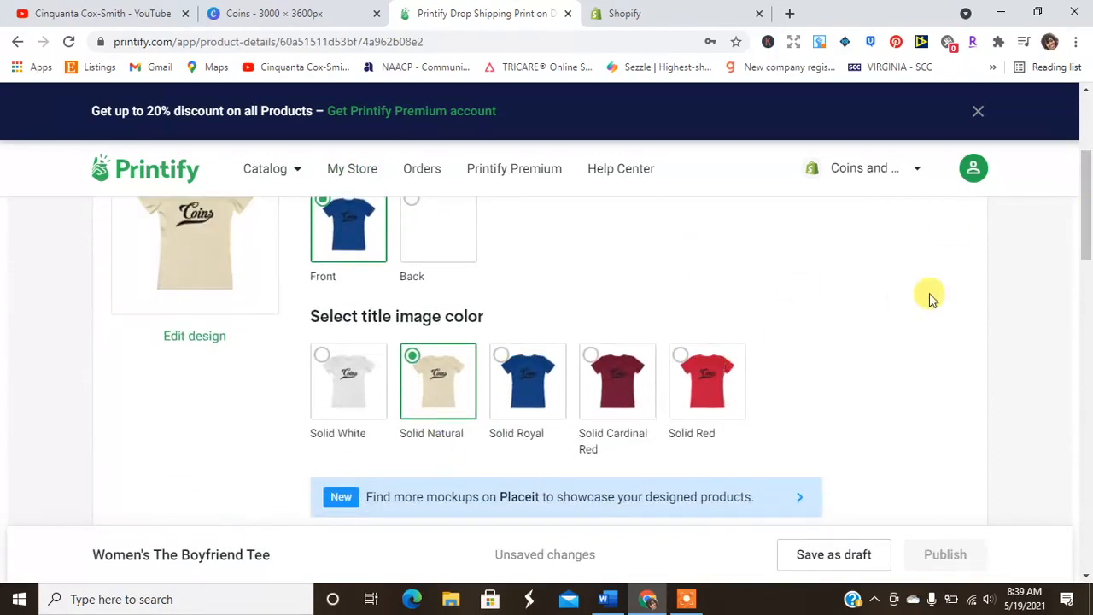
click(332, 383)
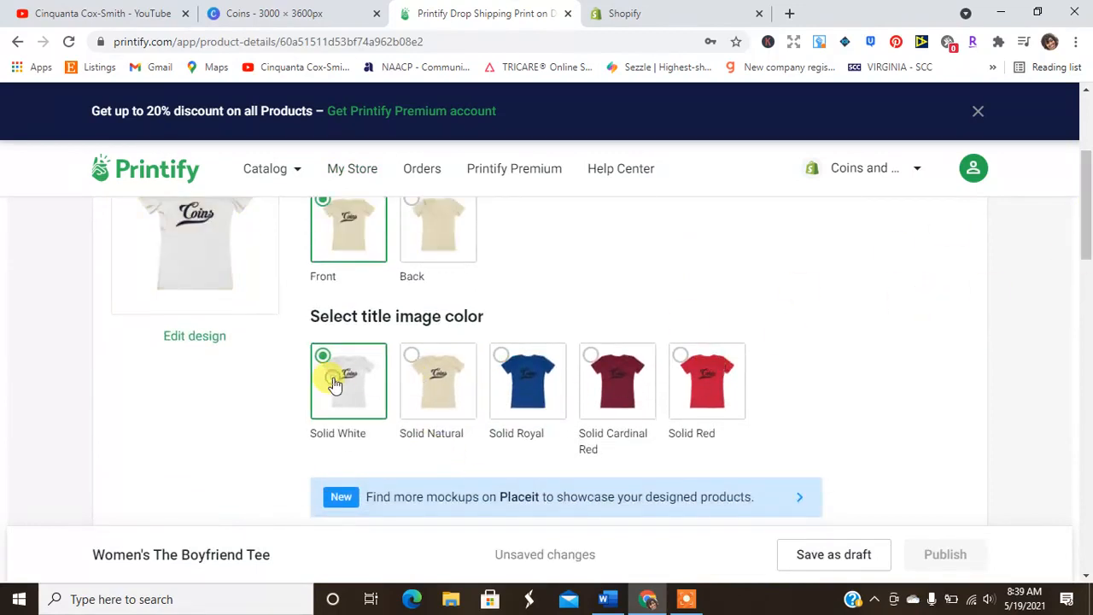
Replace "Women's The" in the product title with "Coins" so that it reads "Coins Boyfriend Tee"
drag(1087, 231, 1089, 309)
drag(199, 408, 53, 419)
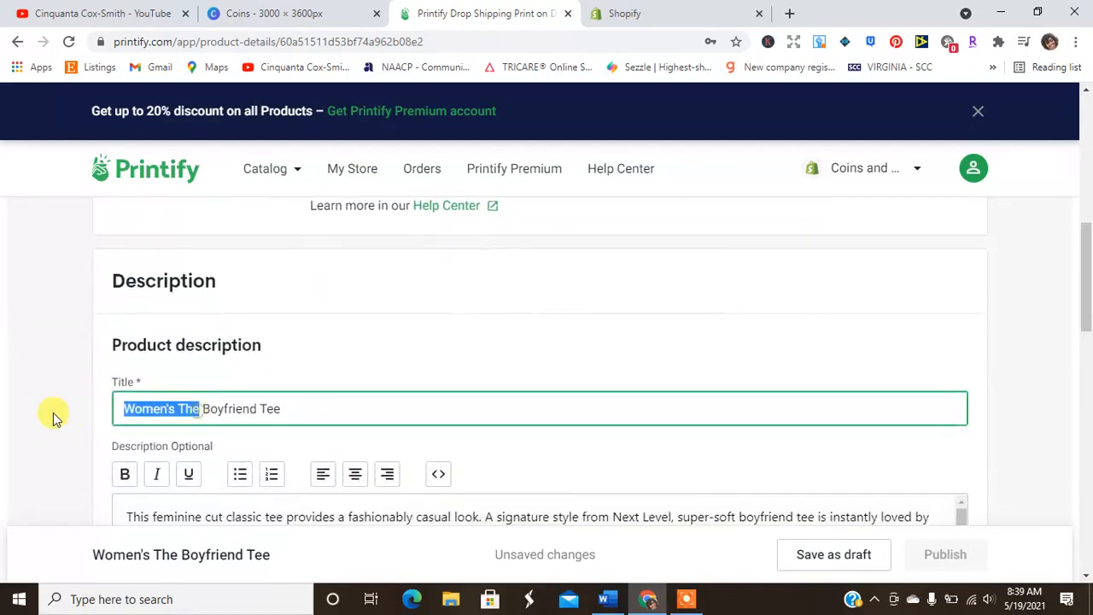
text(Coins)
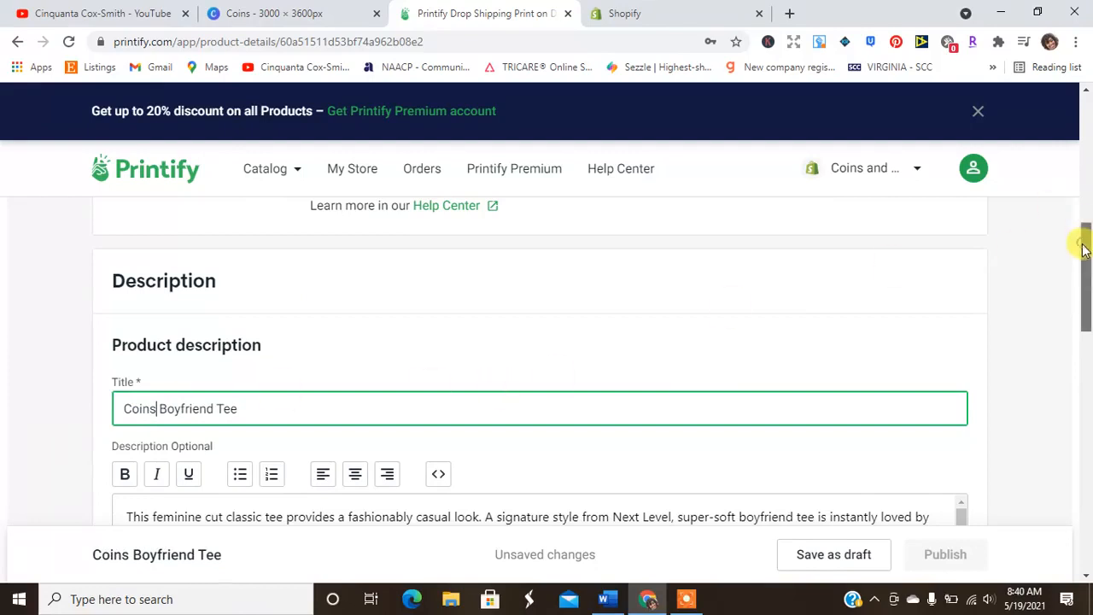
Include the size table in the description and add the tags "coins", "signature logo" and "coins and connections"
drag(1082, 242, 1082, 314)
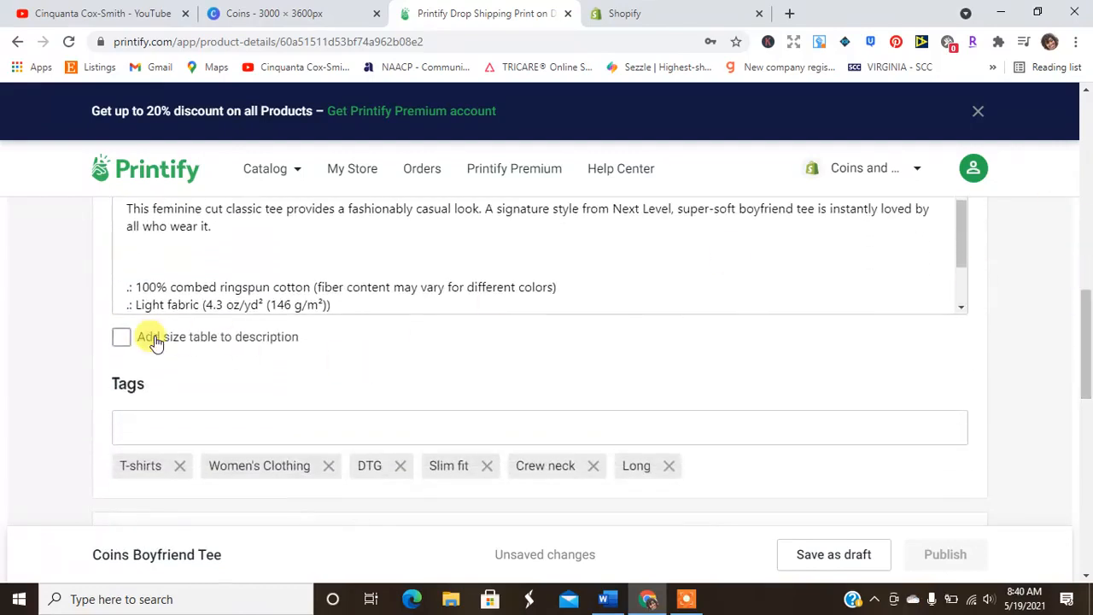
click(123, 339)
click(158, 460)
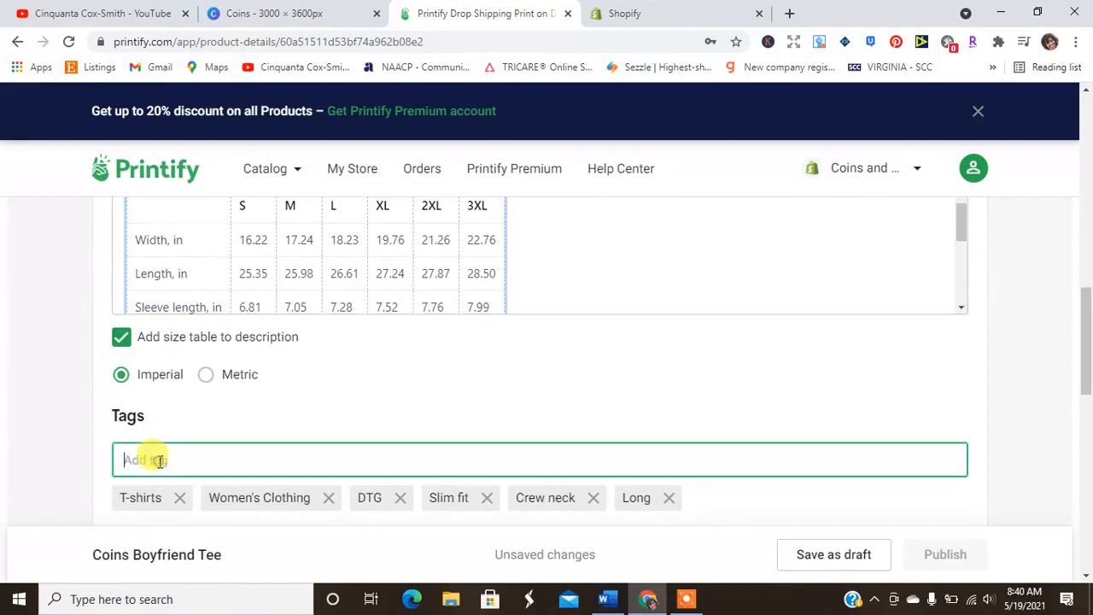
text(coins)
key(Return)
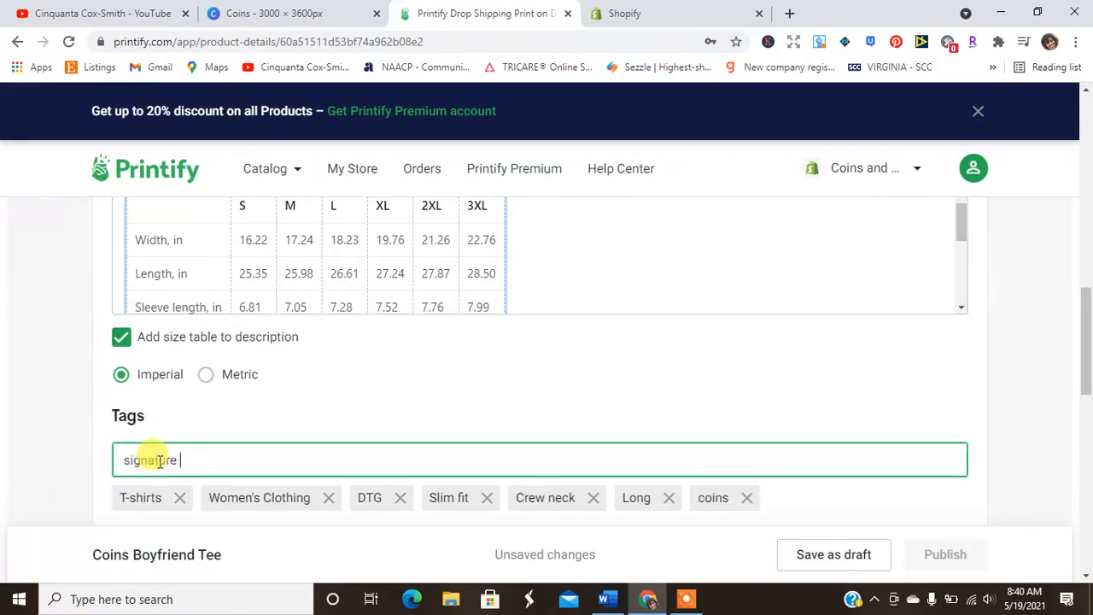
key(Return)
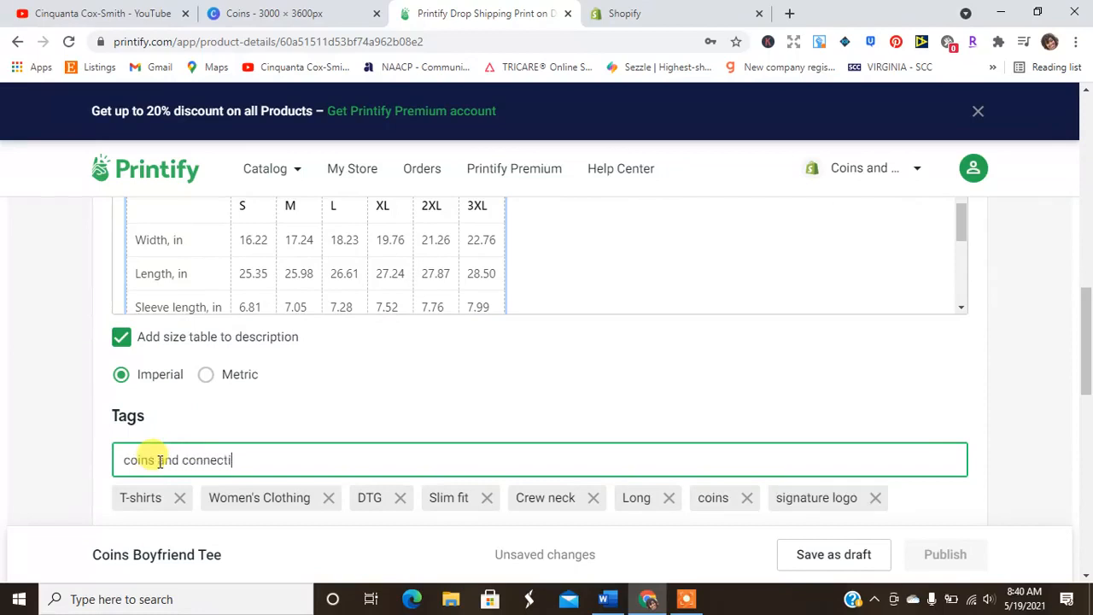
key(Return)
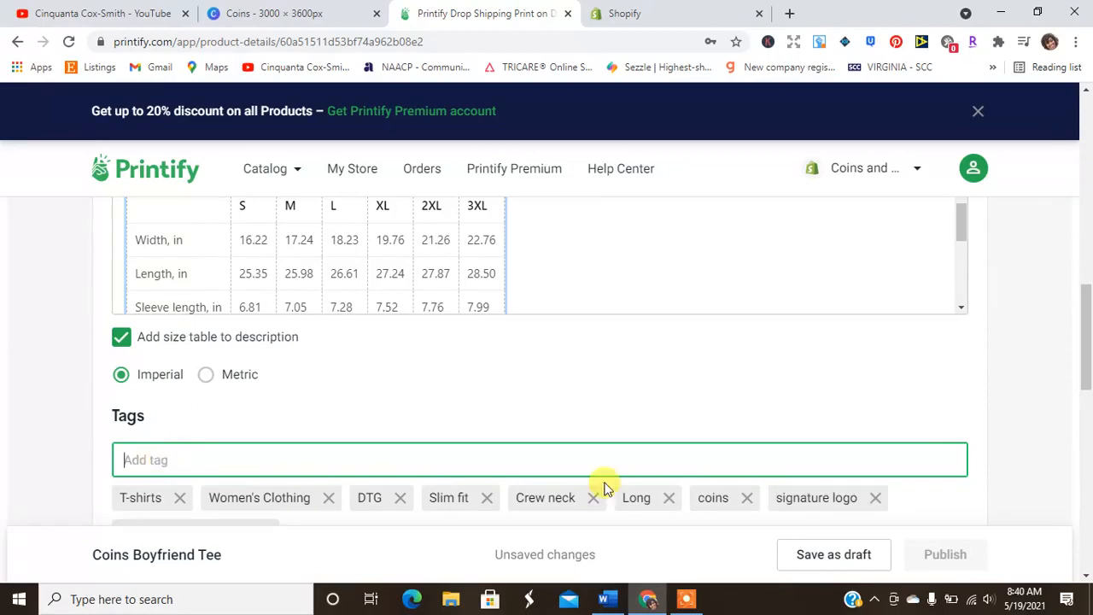
Set the profit margin of all size and color variants to 50%
click(1089, 287)
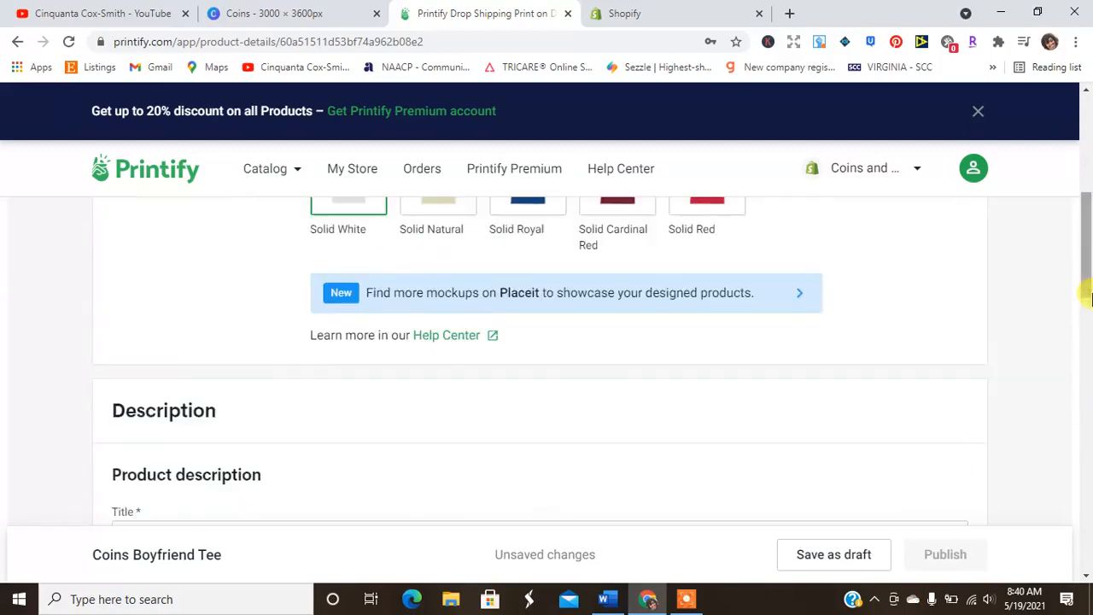
drag(1088, 285, 1088, 475)
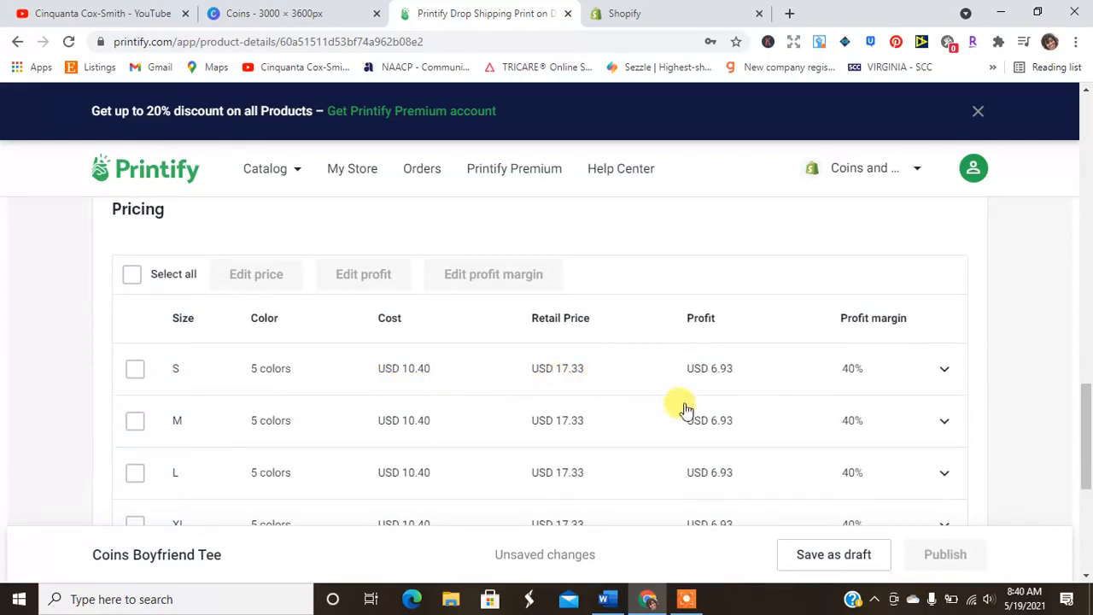
click(133, 275)
click(510, 274)
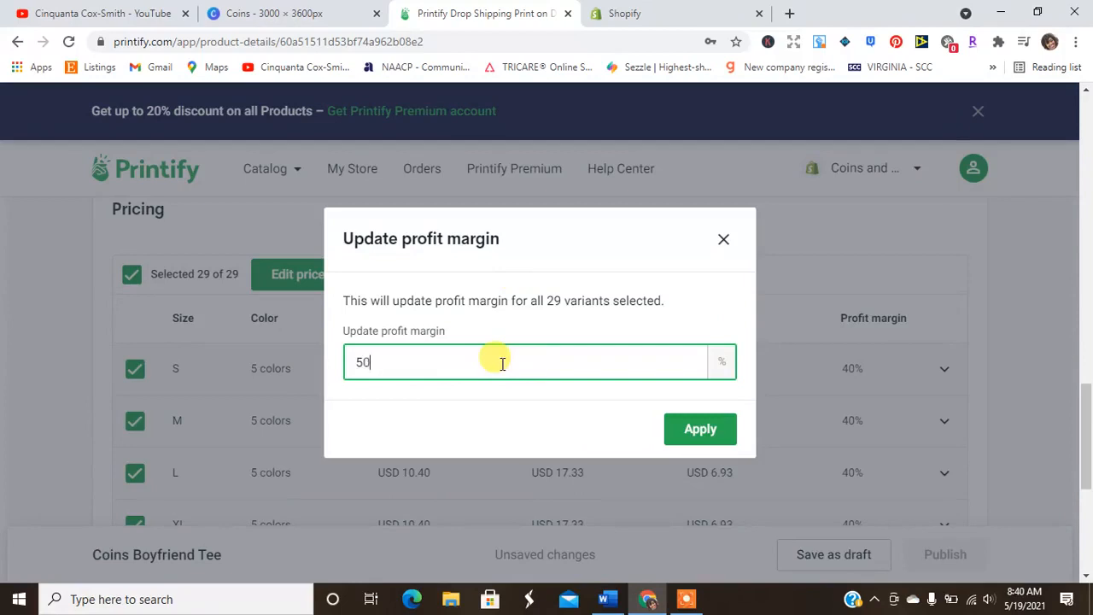
click(683, 436)
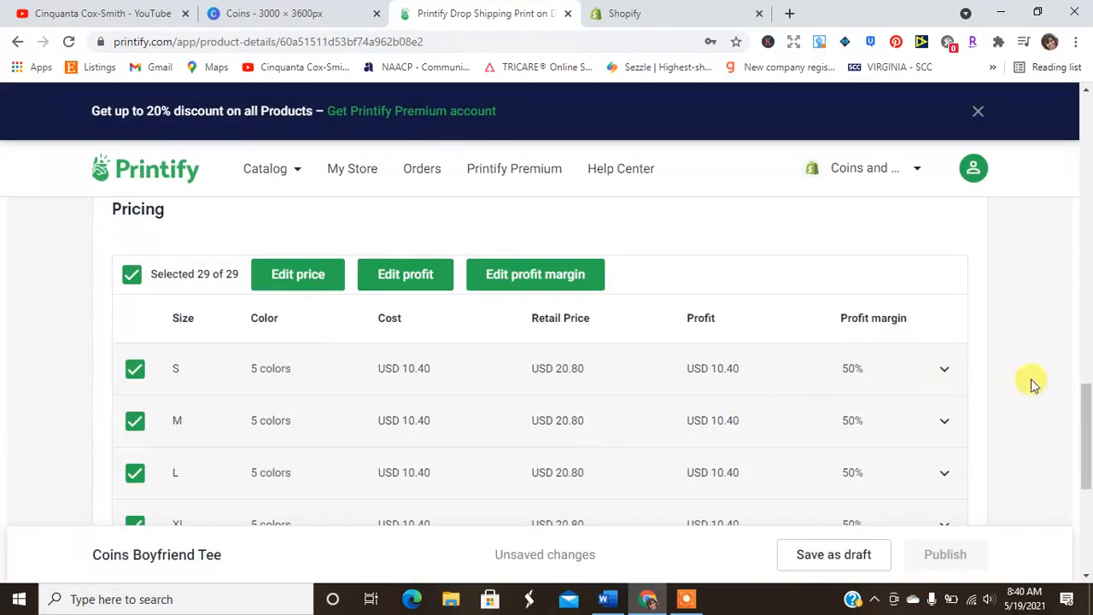
Enable publishing to the Shopify store, assign the product to the Coin Collection, and publish it
drag(1081, 408, 1086, 493)
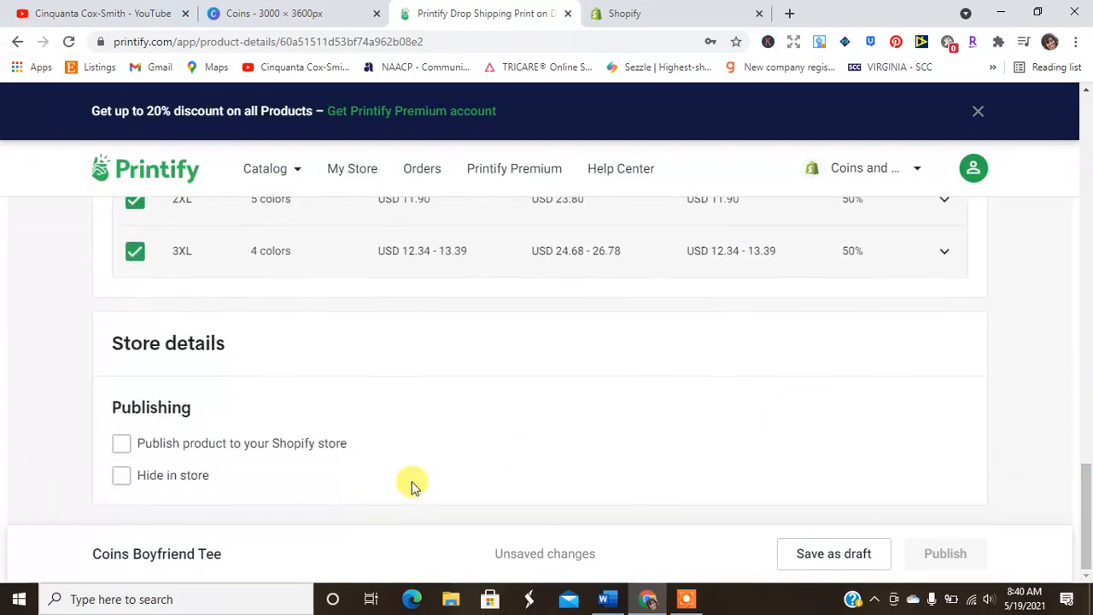
click(127, 447)
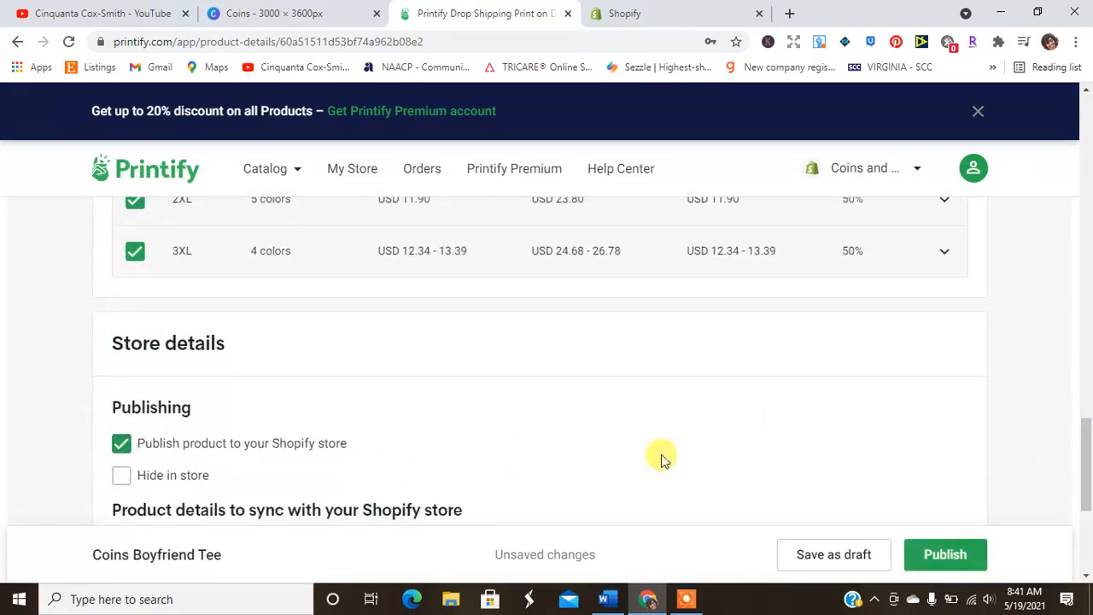
drag(1087, 426, 1089, 505)
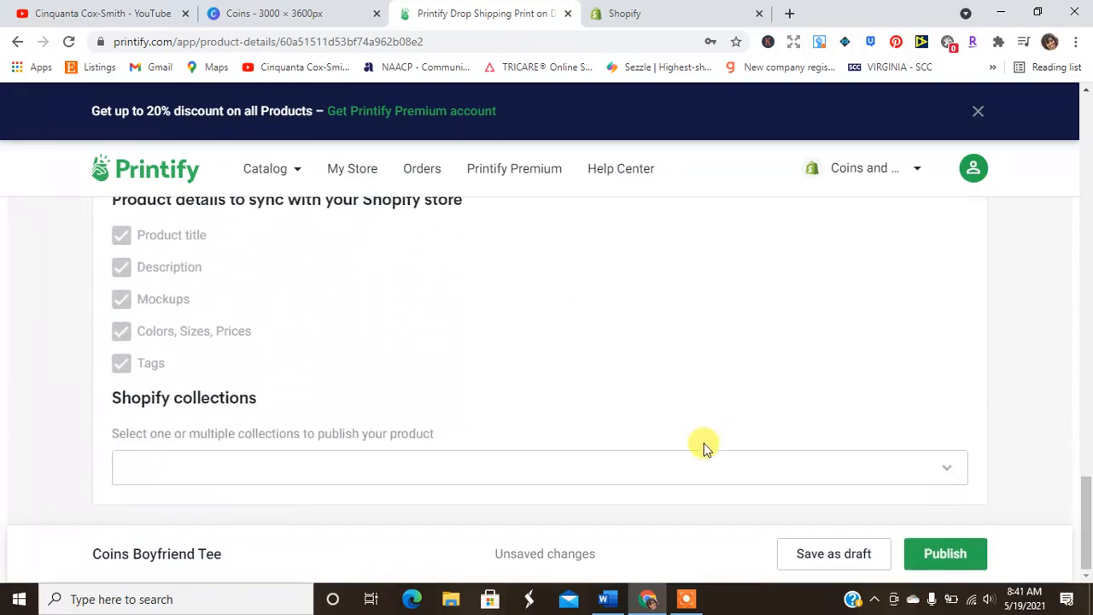
click(654, 466)
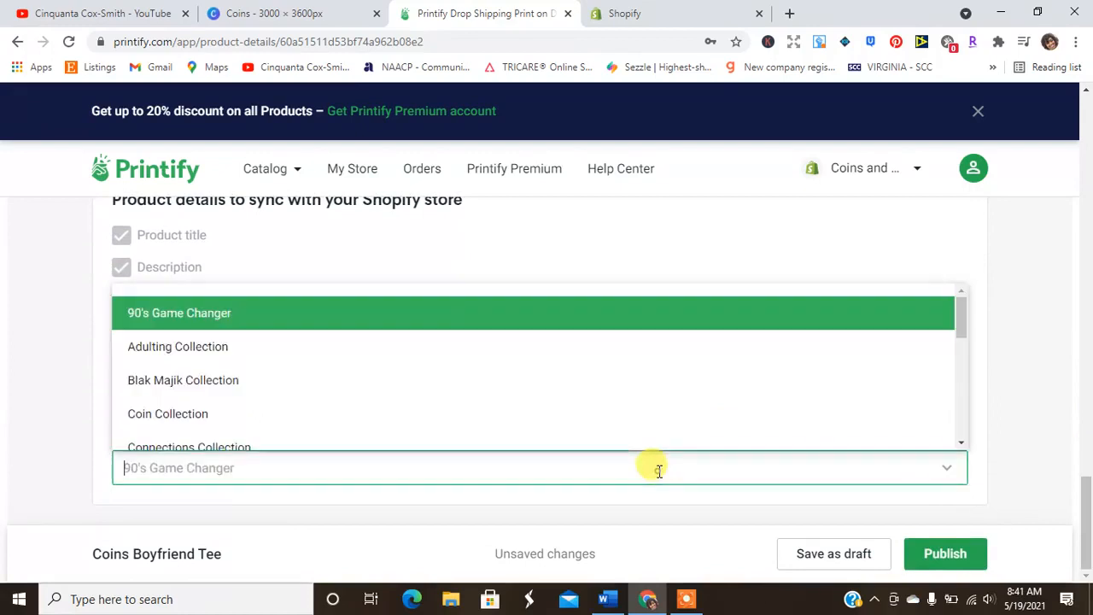
click(465, 415)
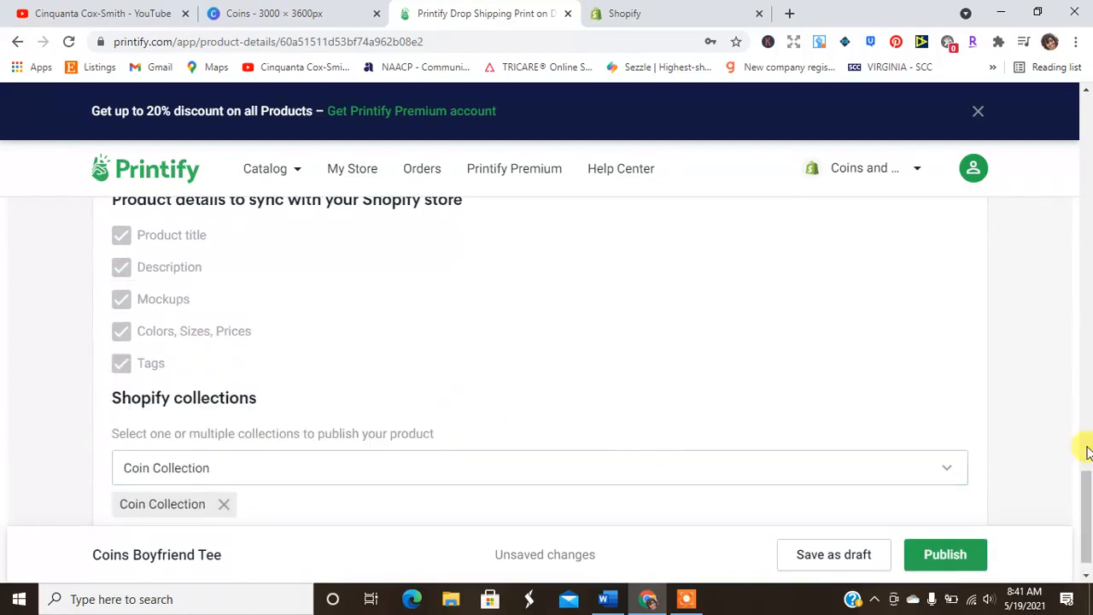
drag(1087, 515, 1085, 521)
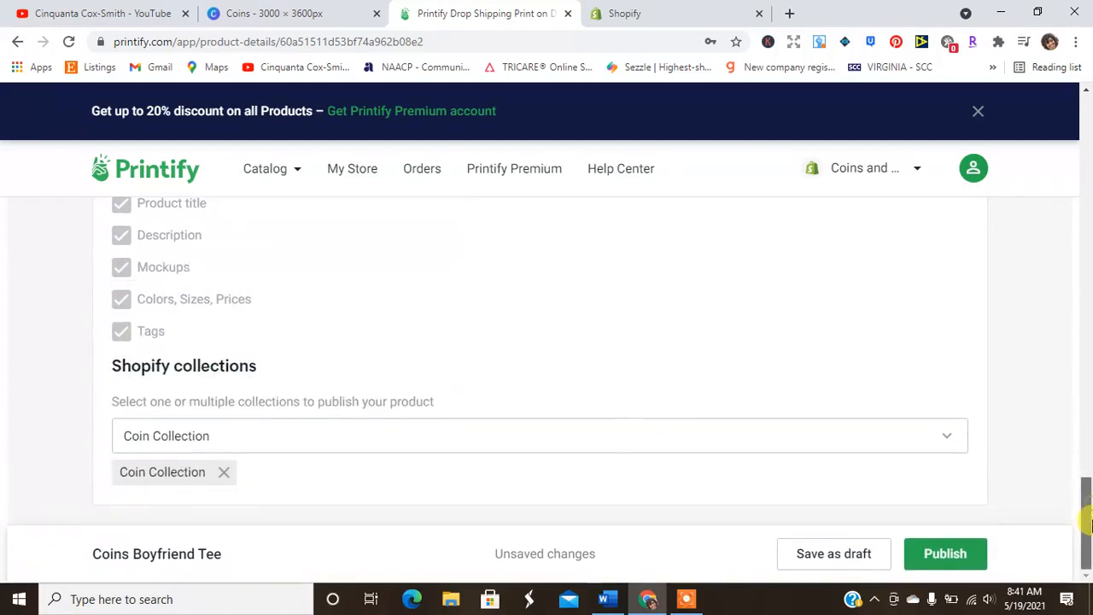
click(952, 556)
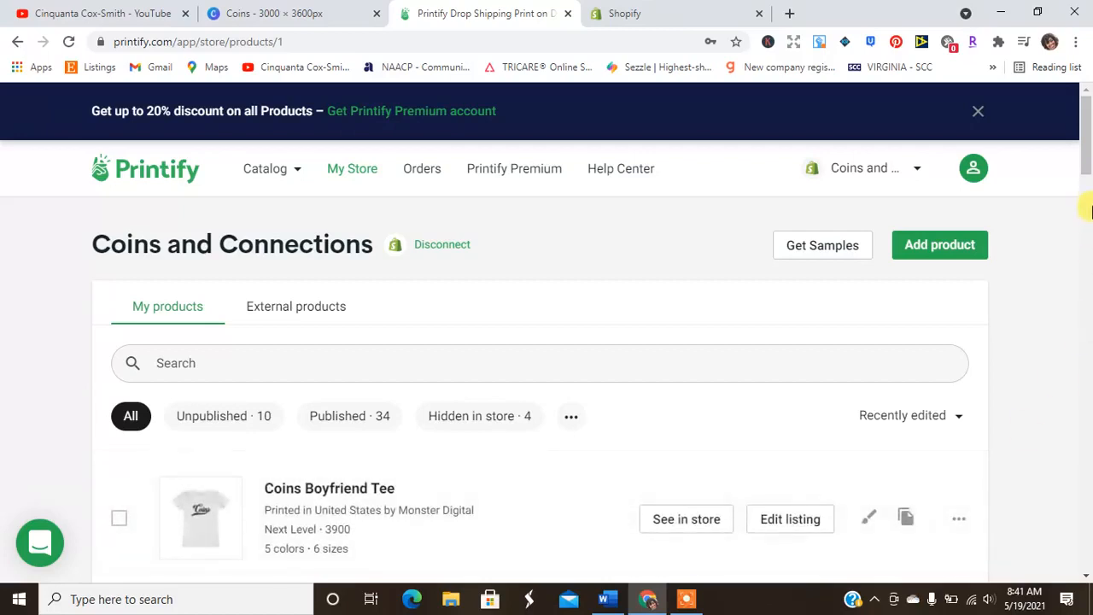
View the published Coins Boyfriend Tee on its Shopify store page
mouse_move(1085, 158)
mouse_down()
mouse_move(1087, 187)
mouse_move(1088, 171)
mouse_up()
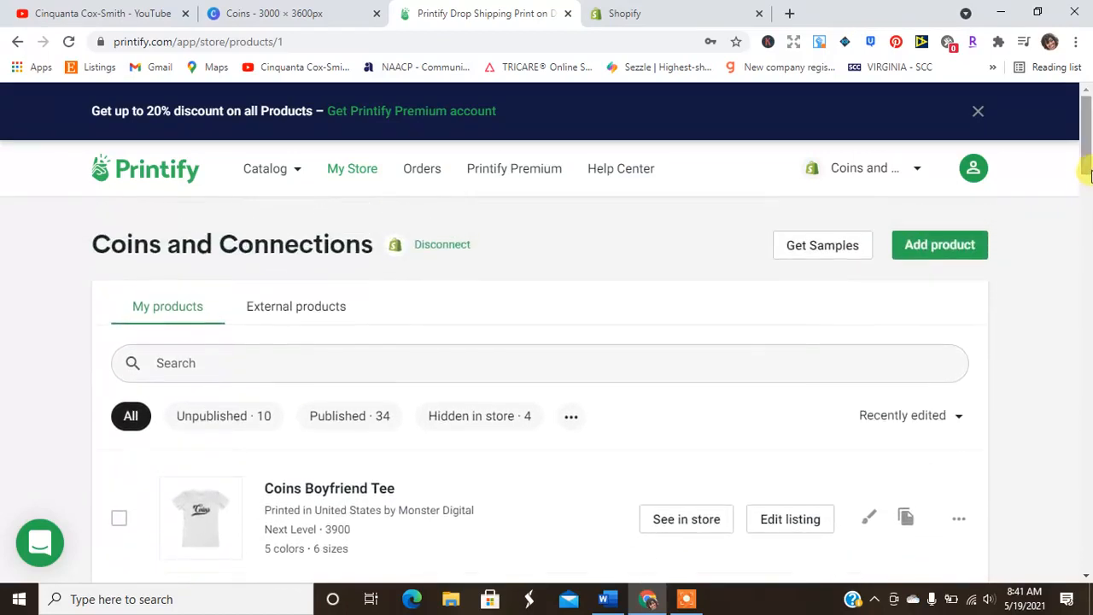
click(699, 519)
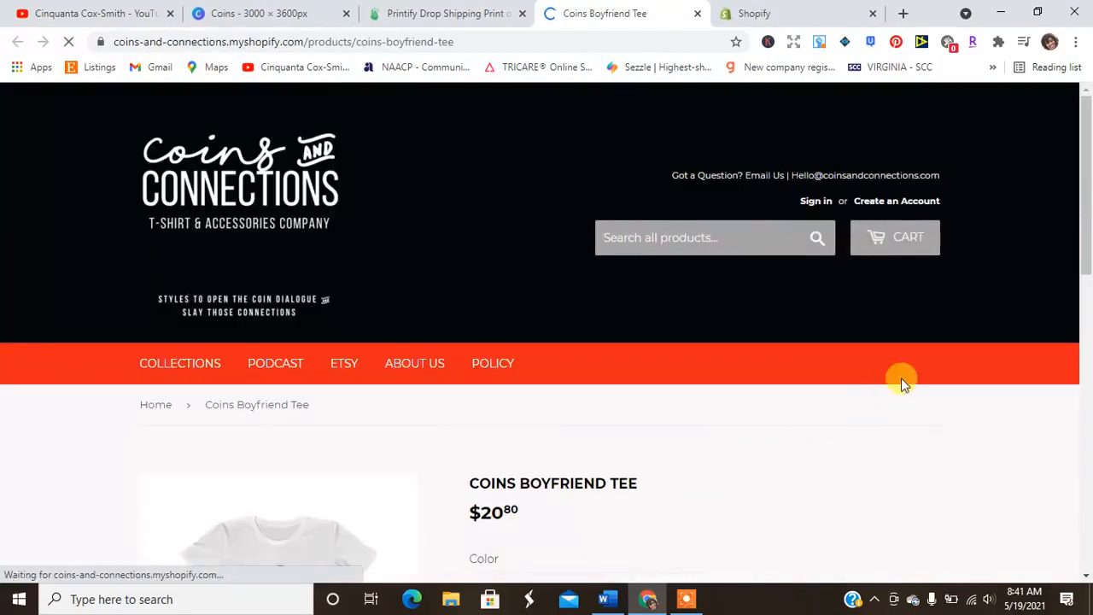
drag(1090, 128, 1089, 94)
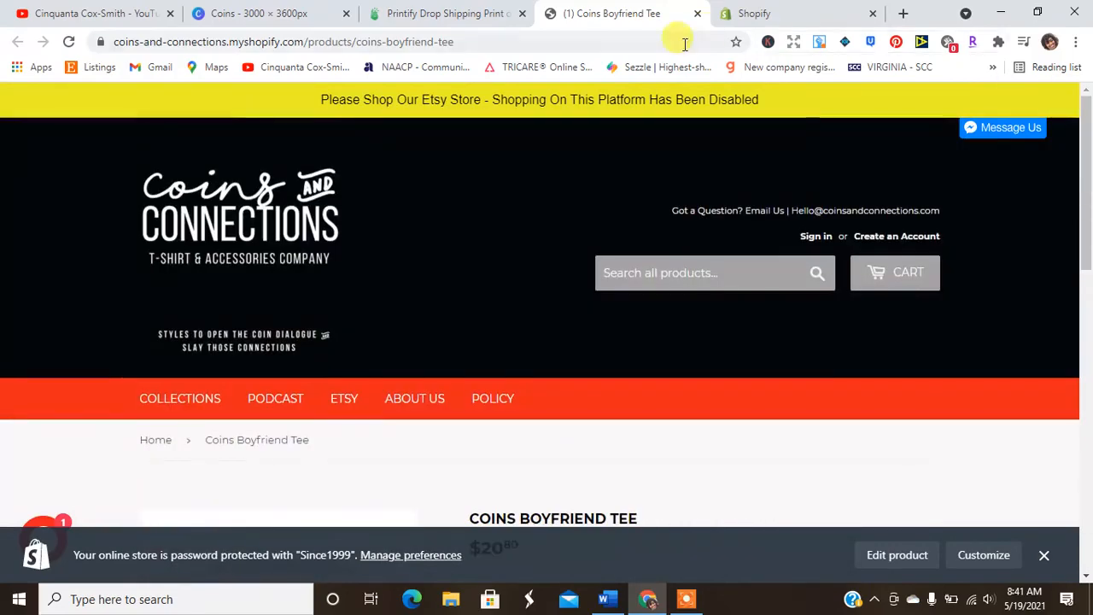
Revisit the Canva Coins design and the Printify product list, and switch to the YouTube channel page
click(327, 12)
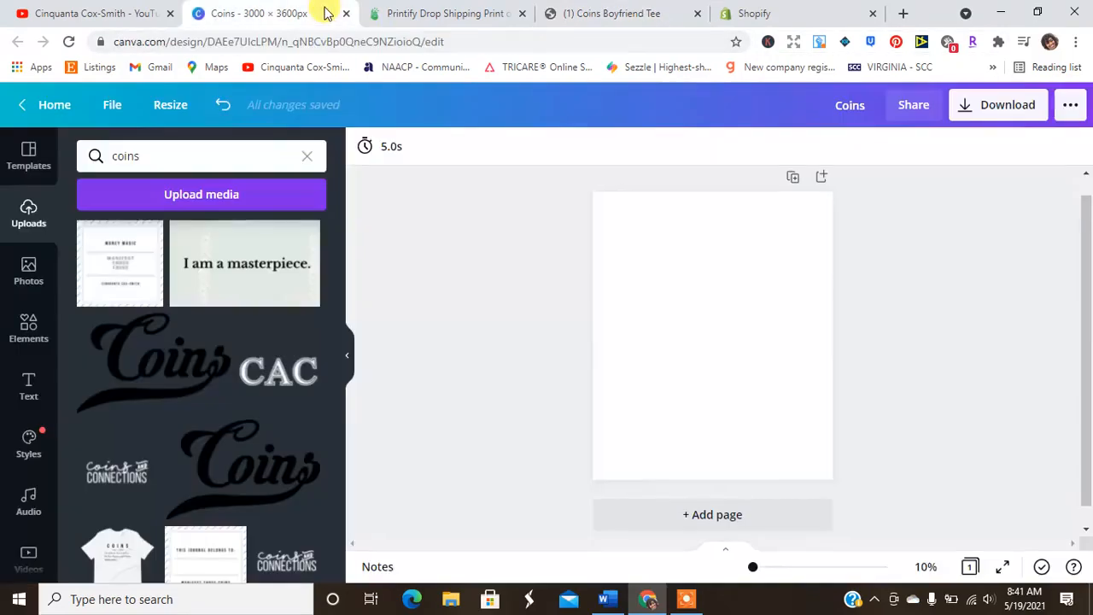
click(446, 13)
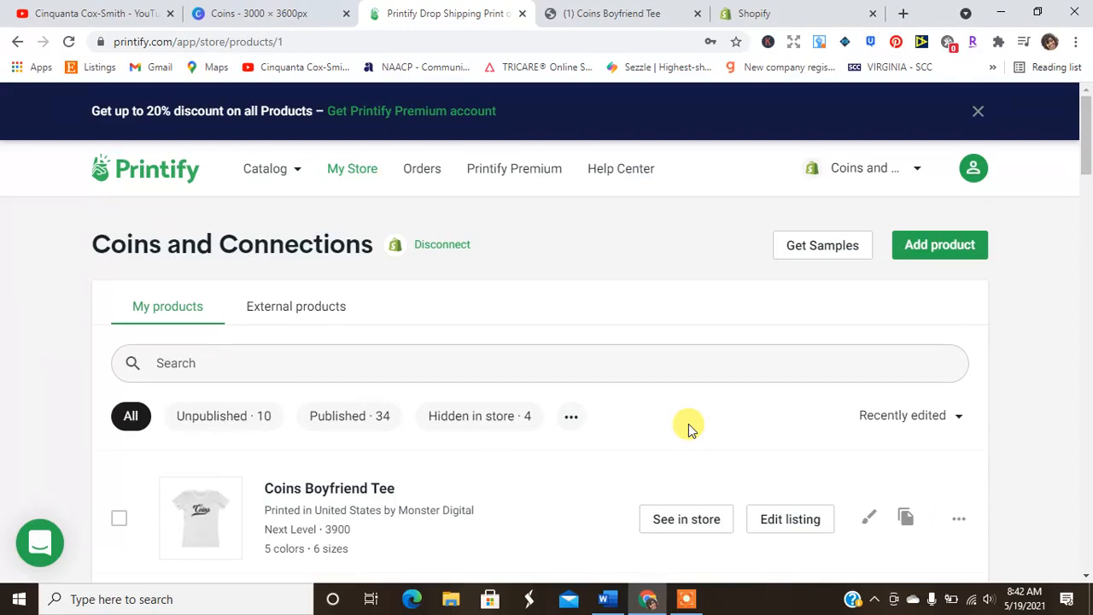
click(76, 10)
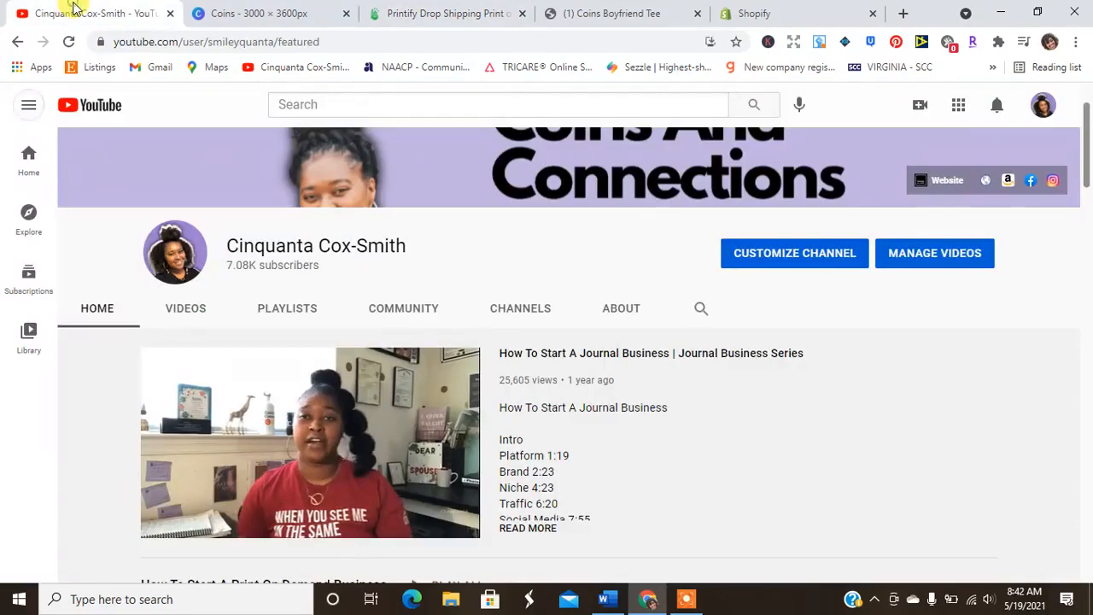